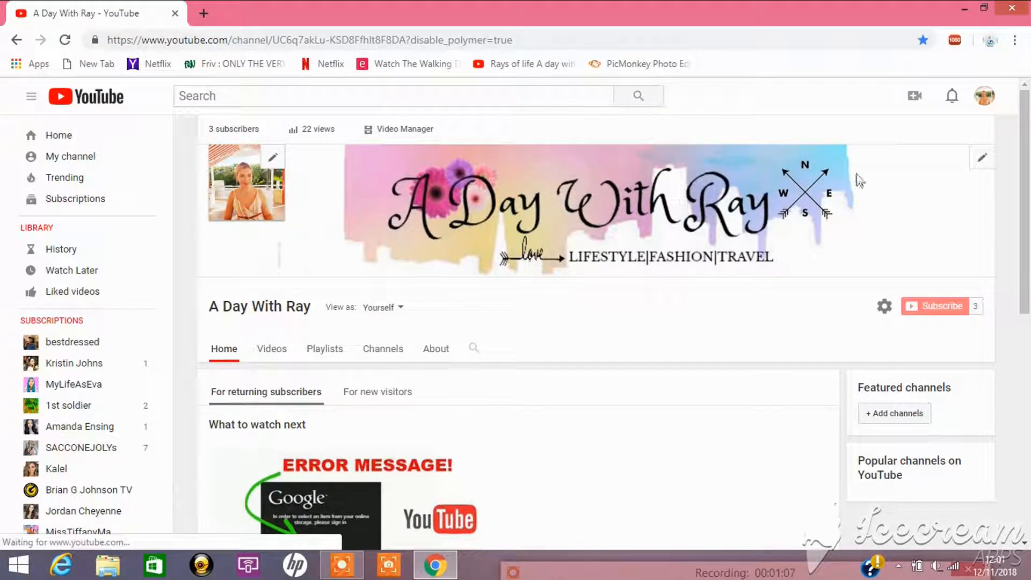
Start editing the channel art and open the help article on how to create it.
left_click(982, 160)
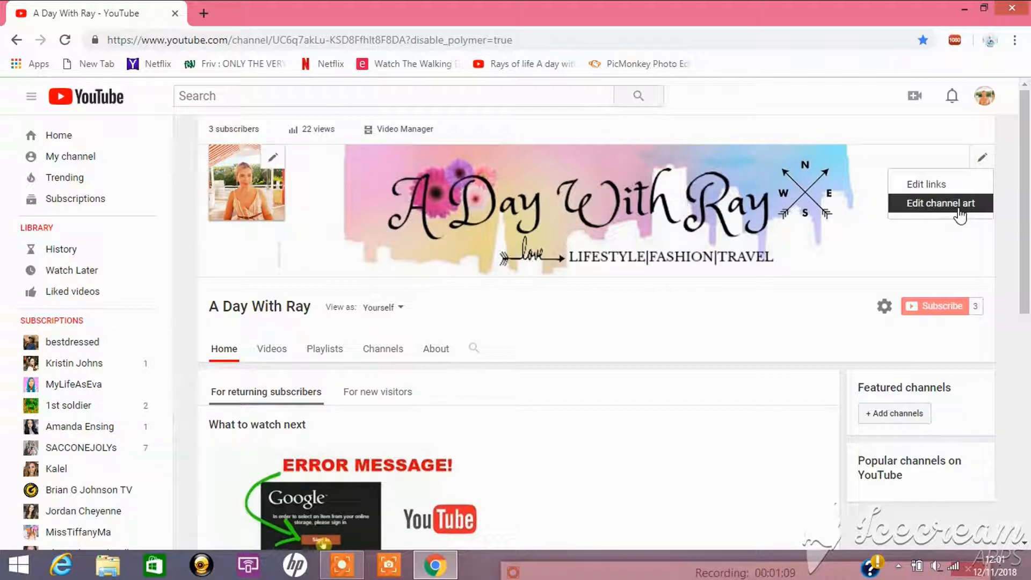
left_click(952, 204)
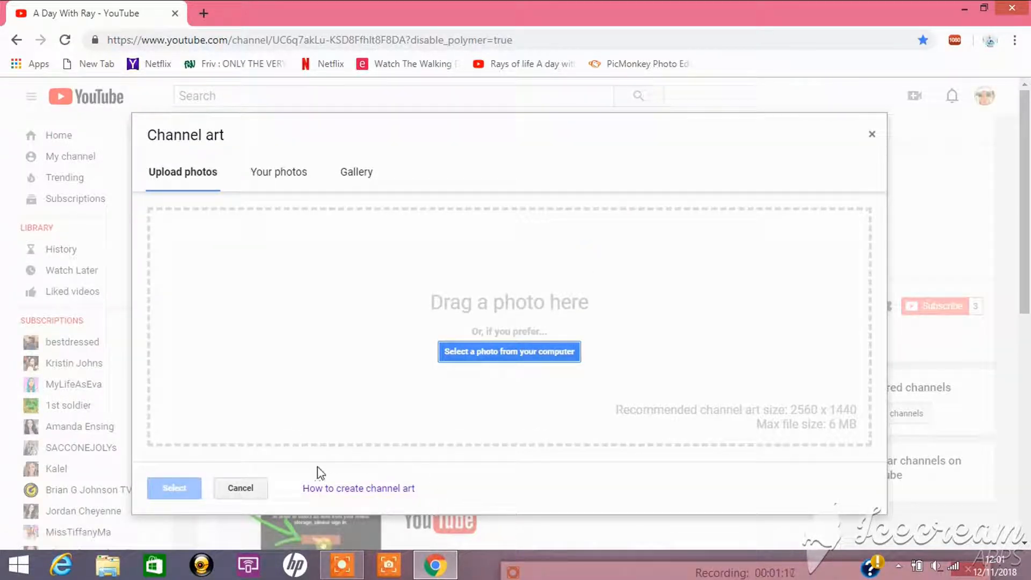
left_click(346, 488)
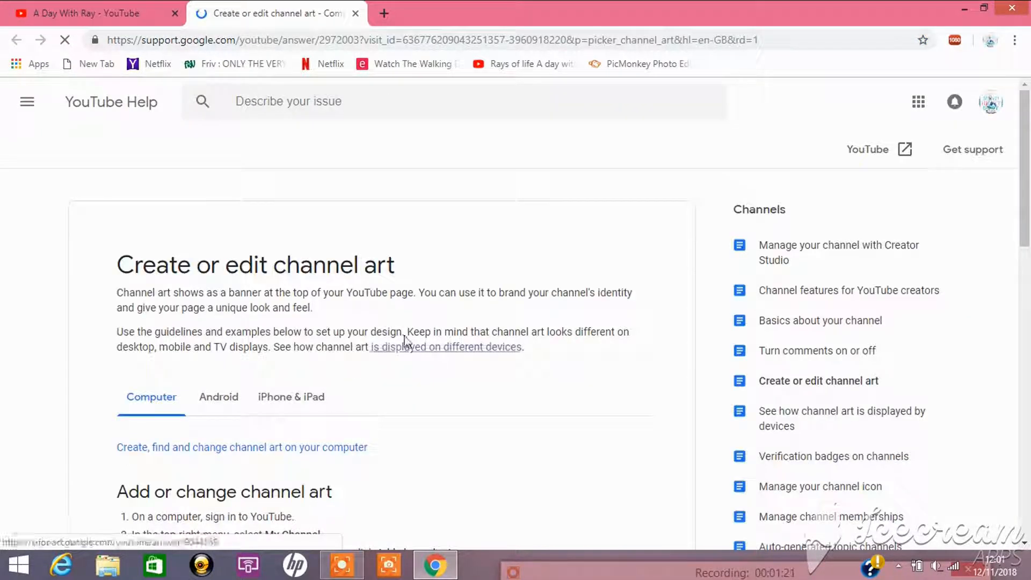
Expand the image size and file guidelines in the channel art help article.
scroll(410, 341, "down", 4)
scroll(361, 326, "down", 6)
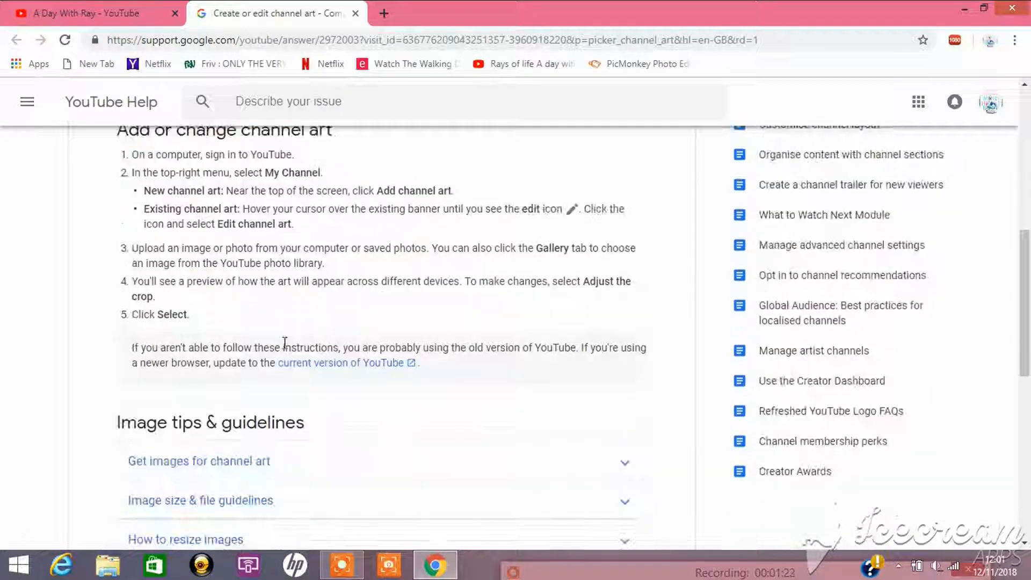
scroll(350, 328, "down", 3)
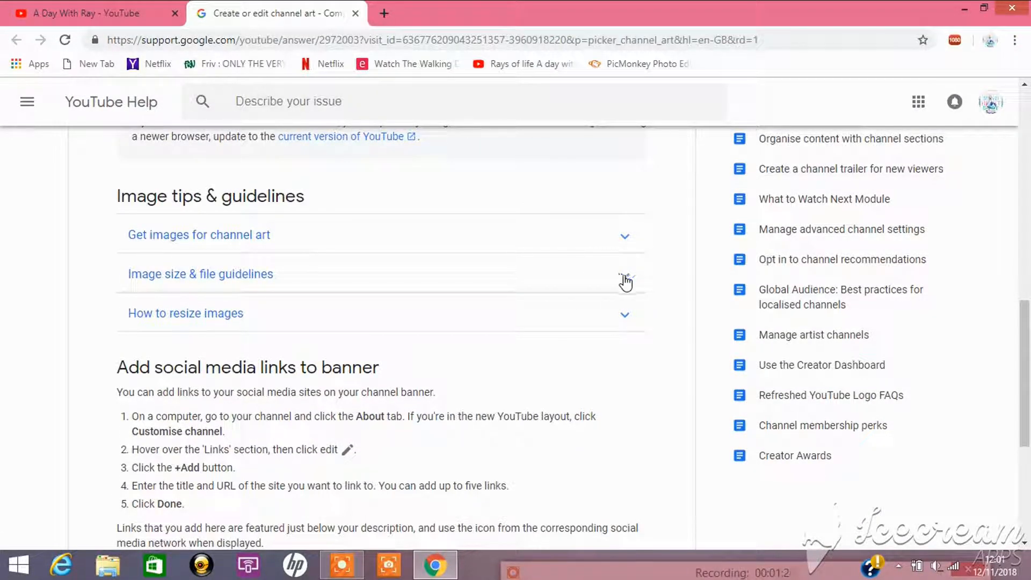
left_click(625, 277)
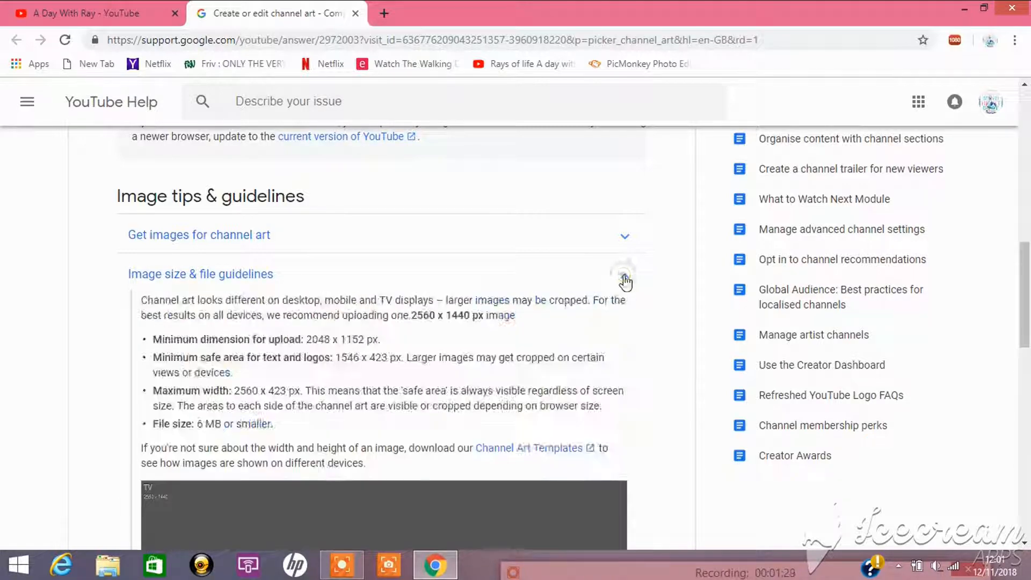
Save the channel art template image from the guidelines to the Desktop as a PNG named "Banner Size Guide".
scroll(536, 344, "down", 7)
right_click(446, 342)
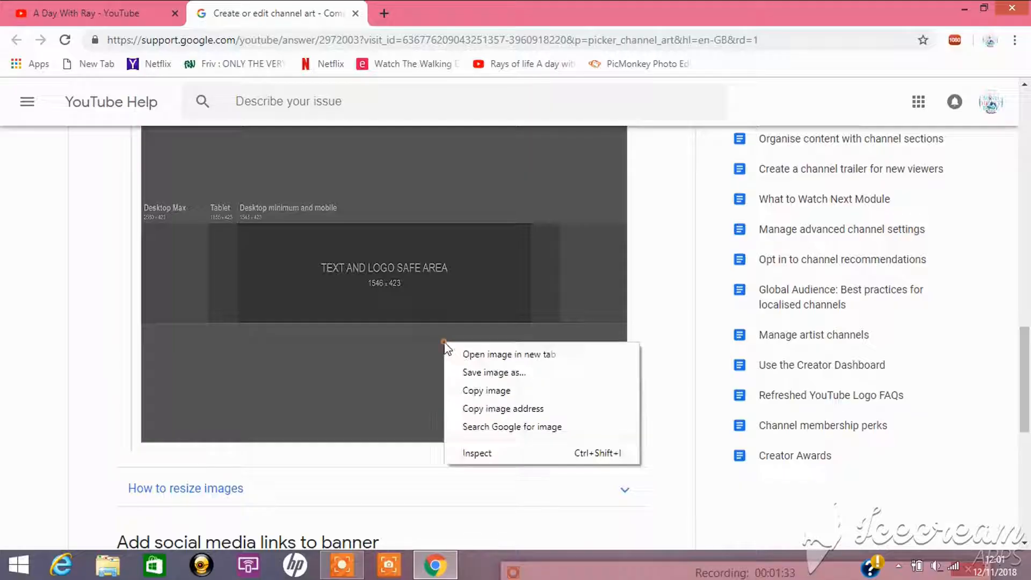
right_click(466, 289)
left_click(509, 321)
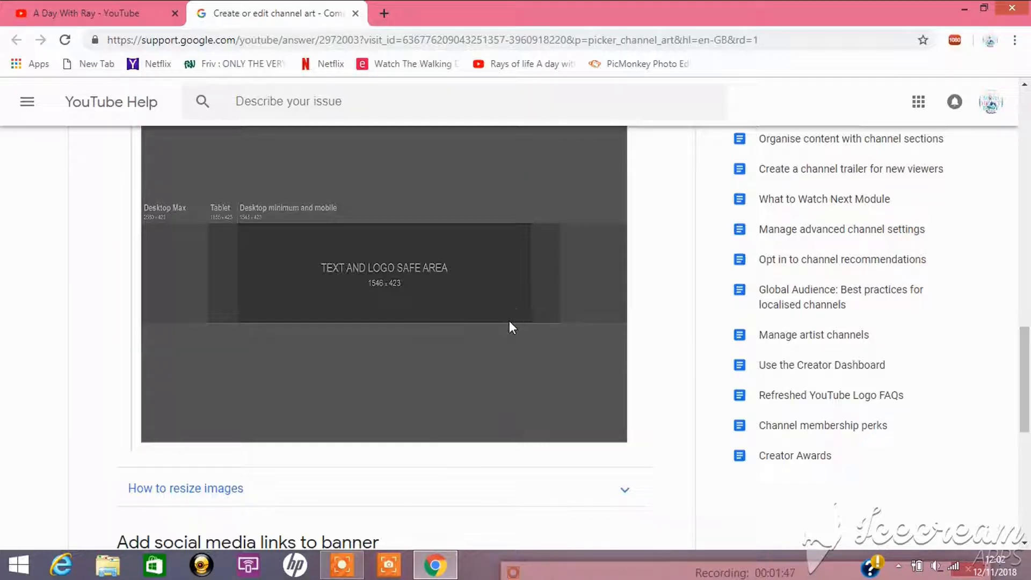
left_click(141, 285)
double_click(118, 288)
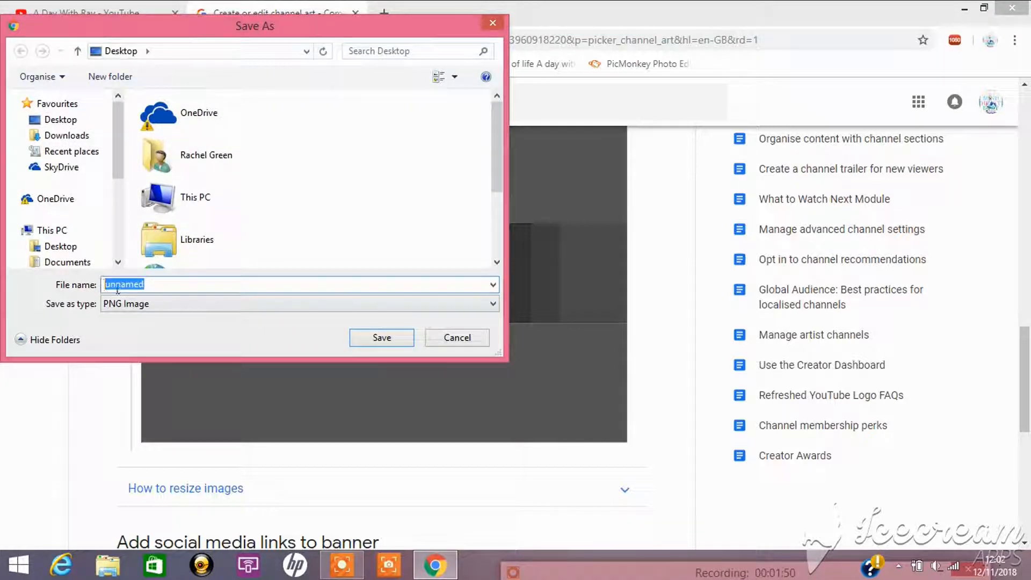
type("Banner Size Guide")
left_click(60, 246)
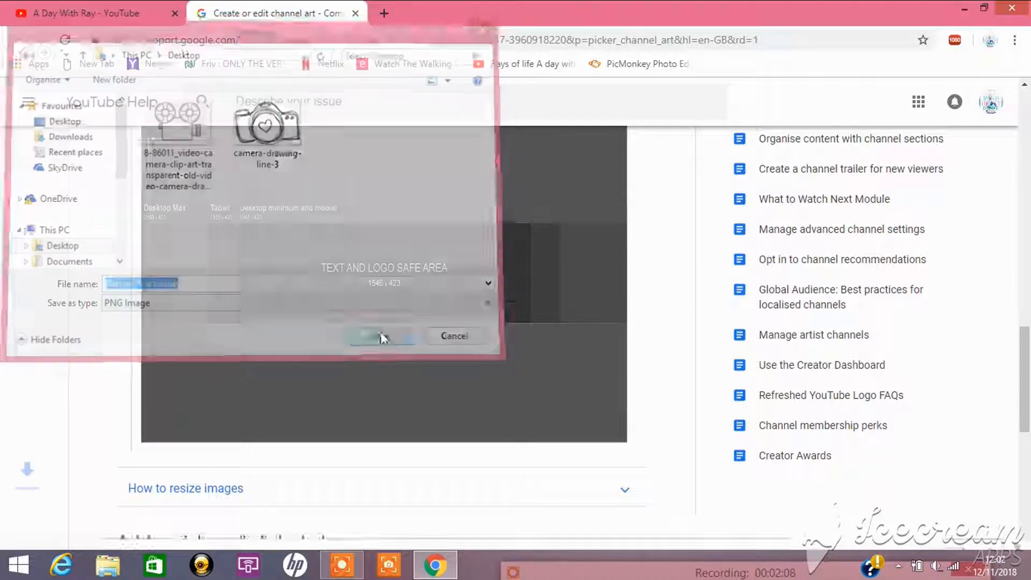
scroll(402, 306, "up", 5)
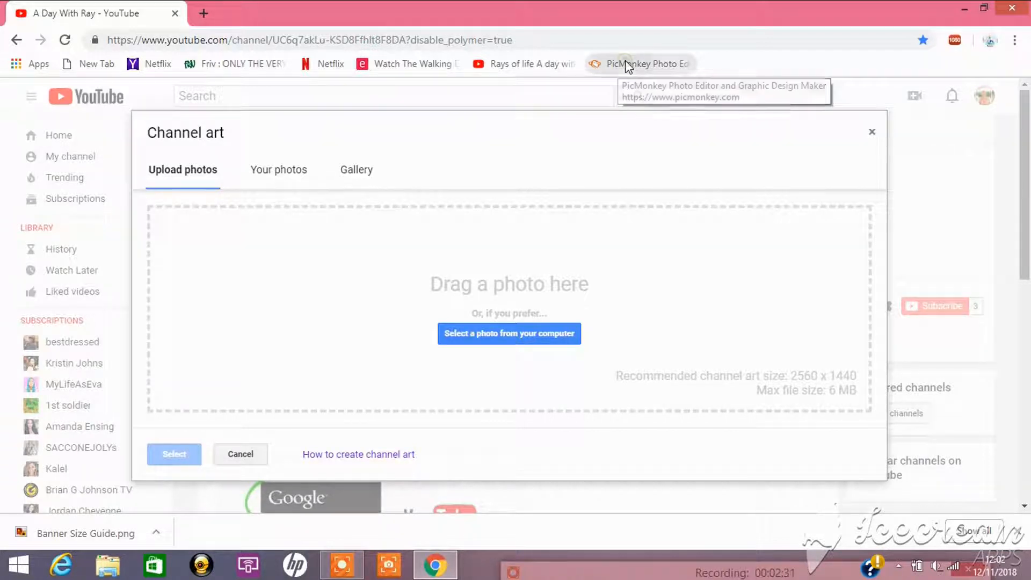
Switch to PicMonkey and open the Banner Size Guide image from the Desktop for editing.
left_click(628, 65)
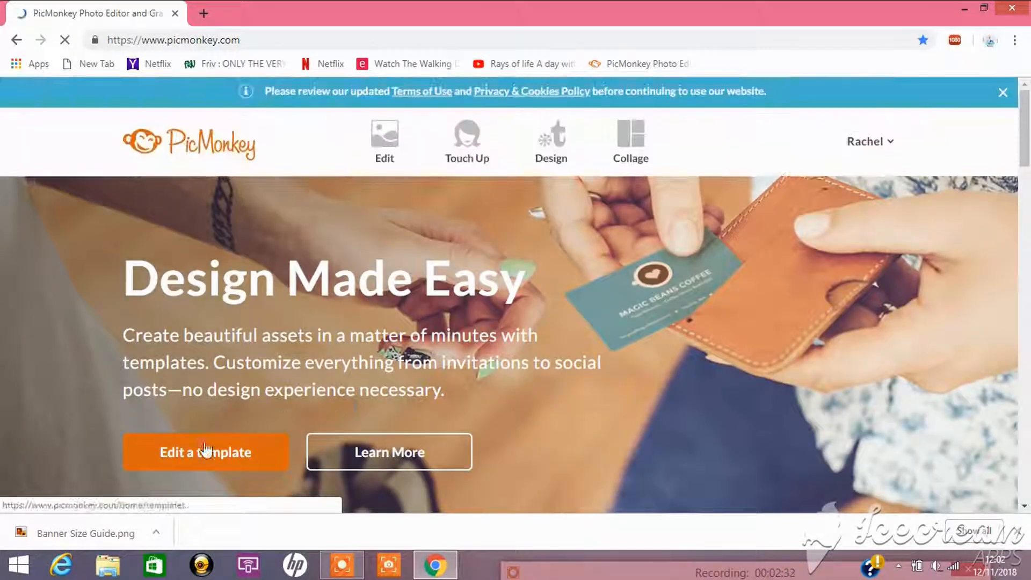
left_click(394, 158)
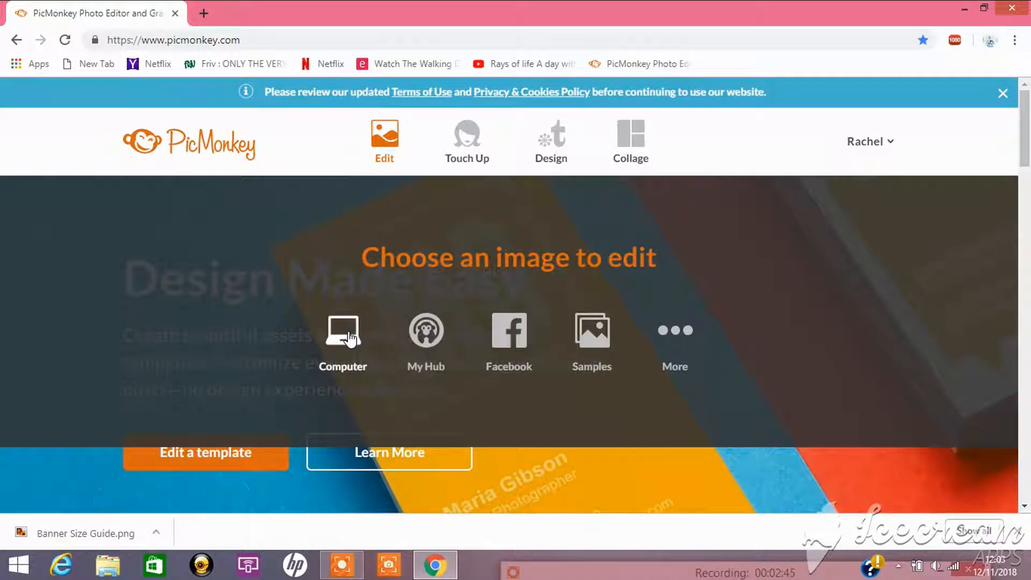
left_click(347, 335)
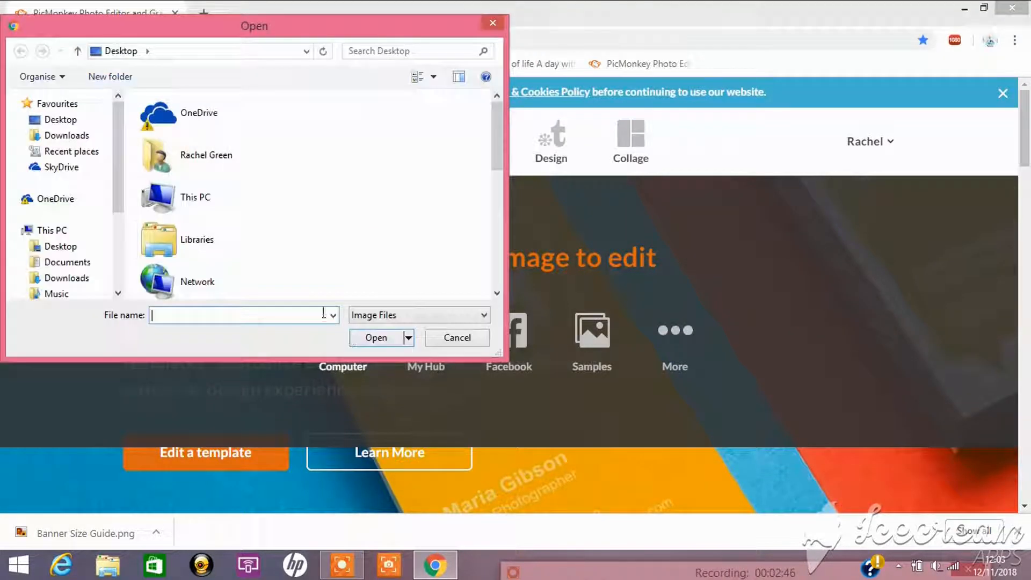
left_click(71, 247)
left_click(368, 146)
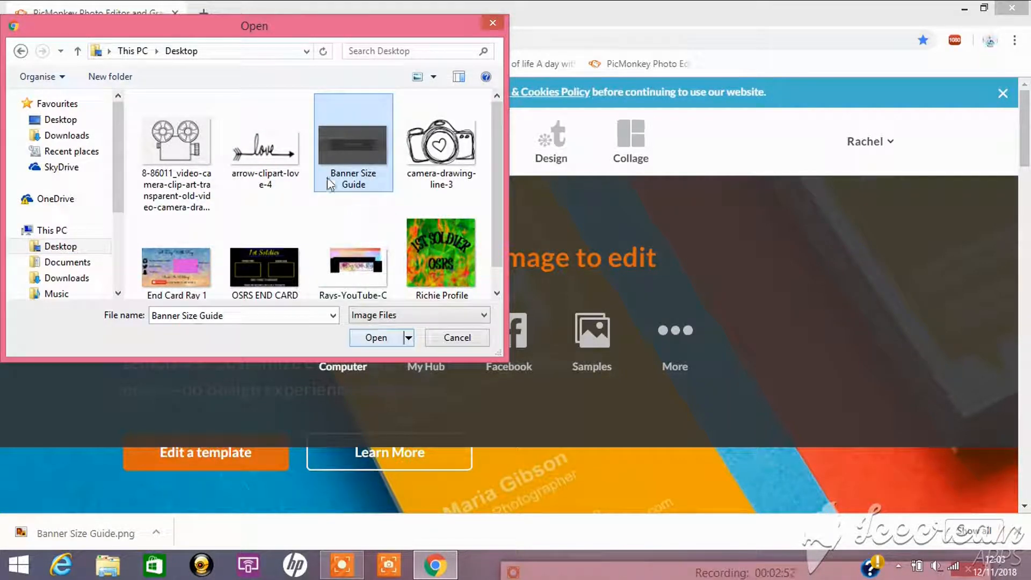
left_click(376, 338)
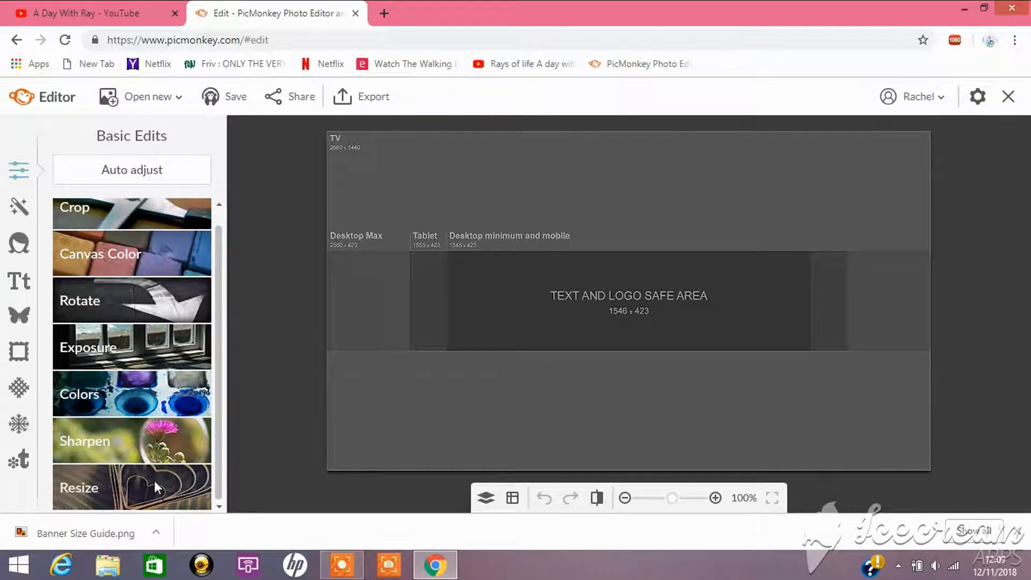
Resize the template image to 2560 x 1440, keeping its proportions.
left_click(154, 481)
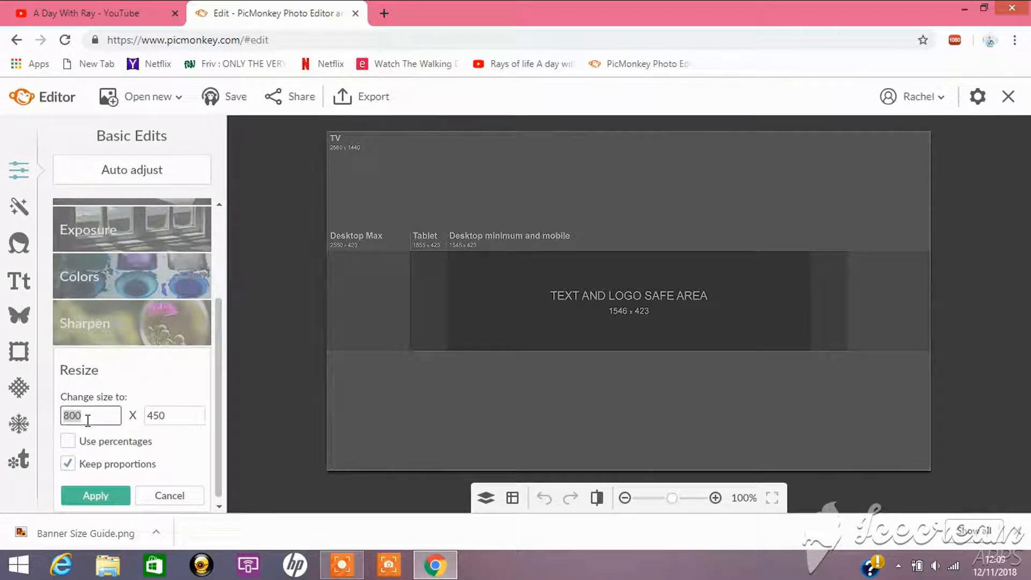
type("25")
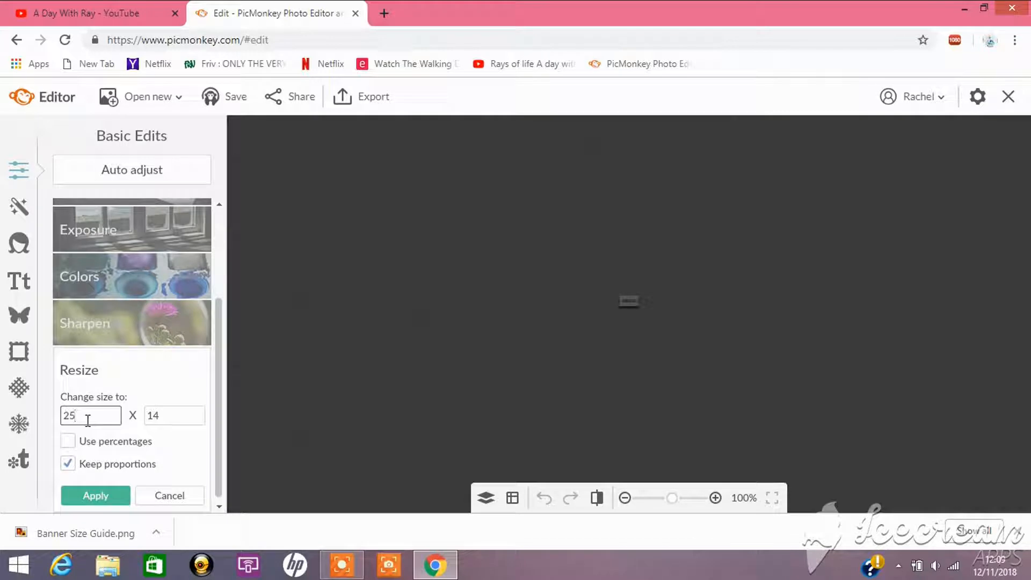
type("60")
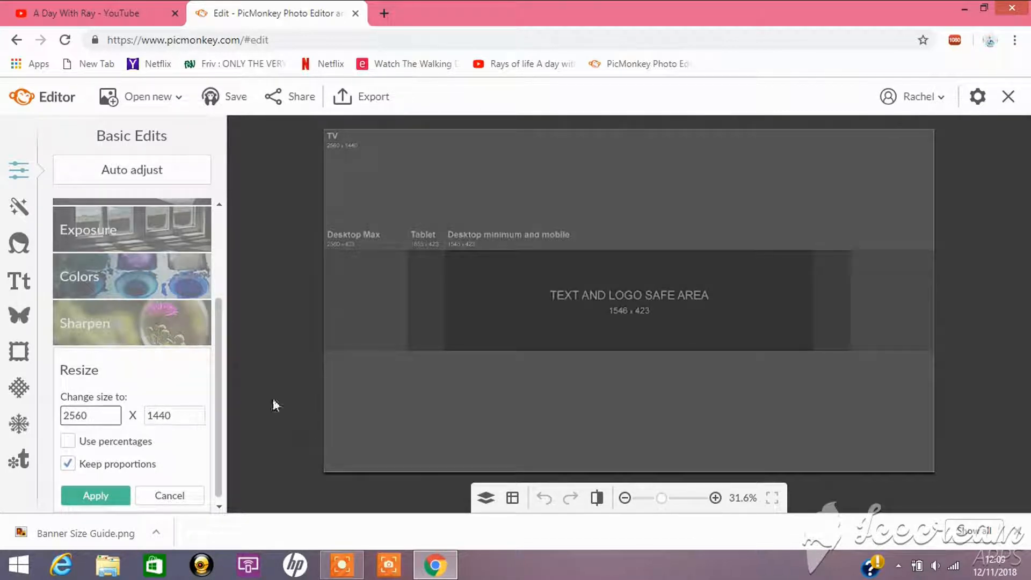
left_click(112, 495)
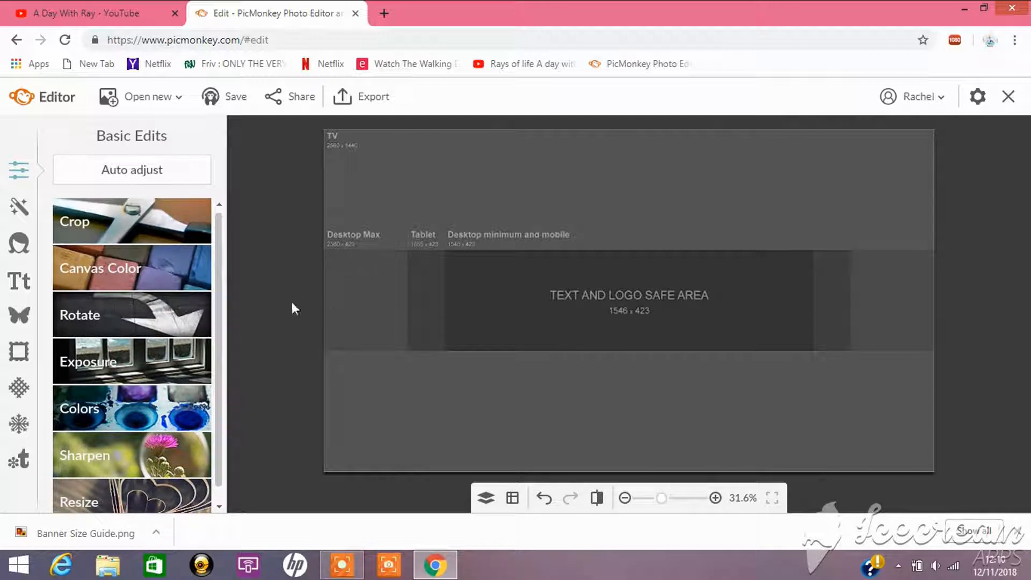
Add a black geometric rectangle and stretch it into a wide bar along the upper edge of the text and logo safe area.
left_click(20, 321)
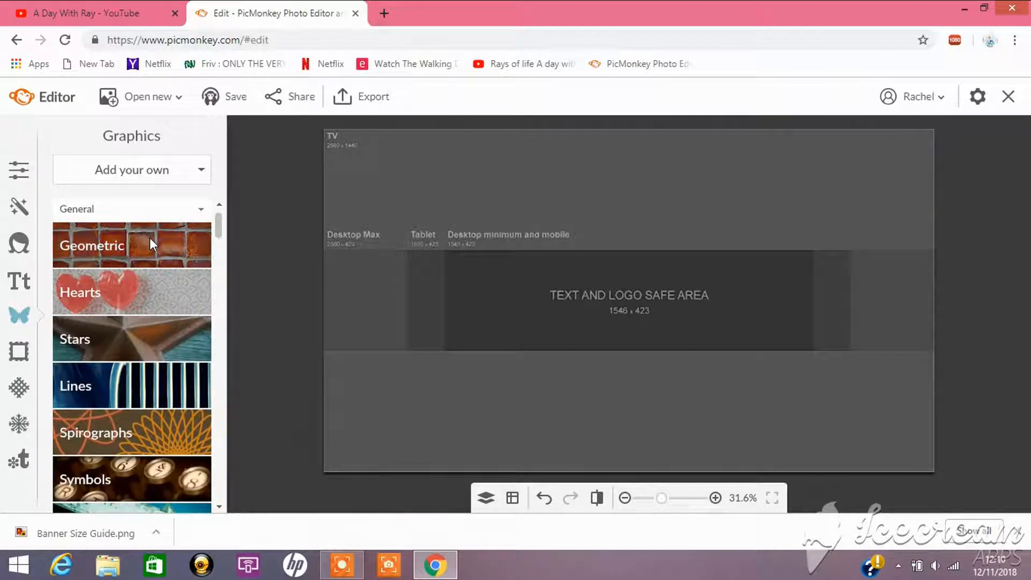
left_click(139, 243)
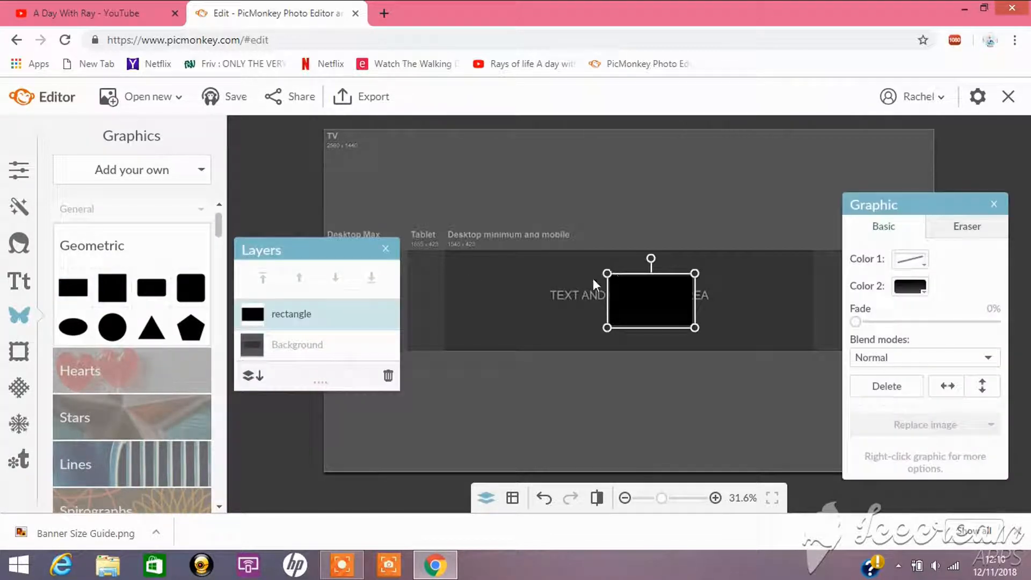
left_click_drag(607, 272, 403, 184)
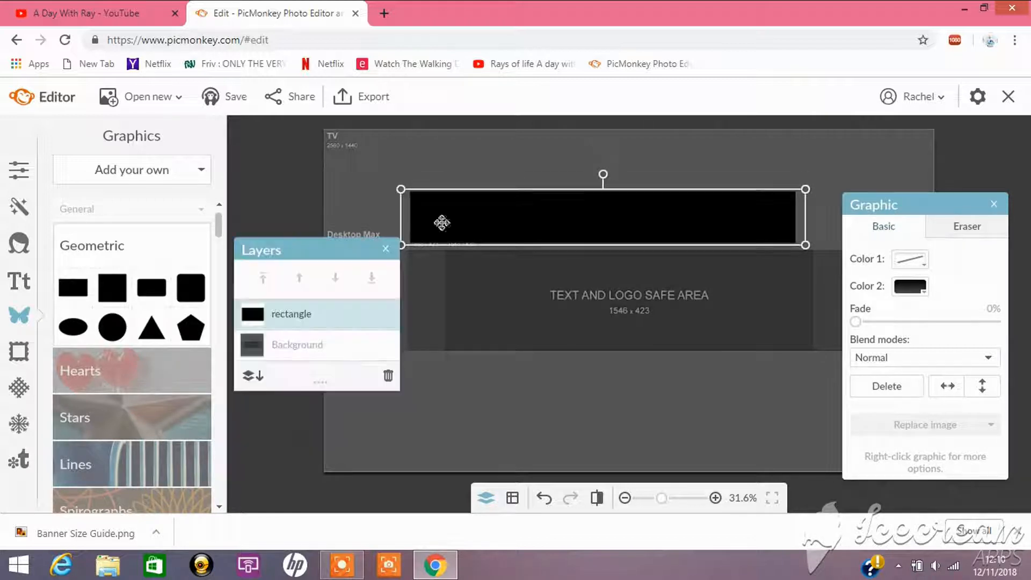
left_click_drag(592, 235, 613, 234)
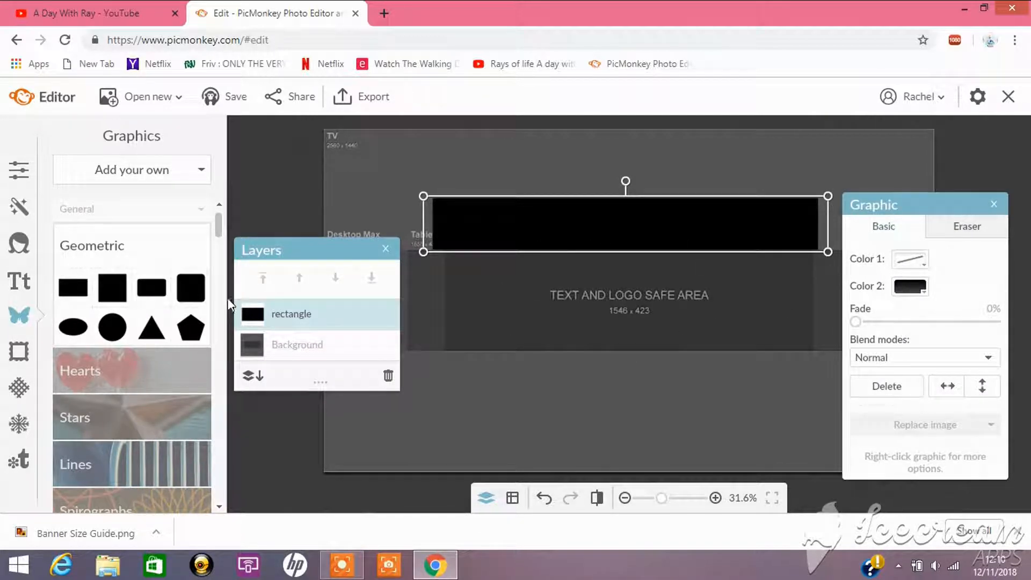
Add a second black rectangle, make it taller and place it against the left edge of the safe area.
left_click(77, 284)
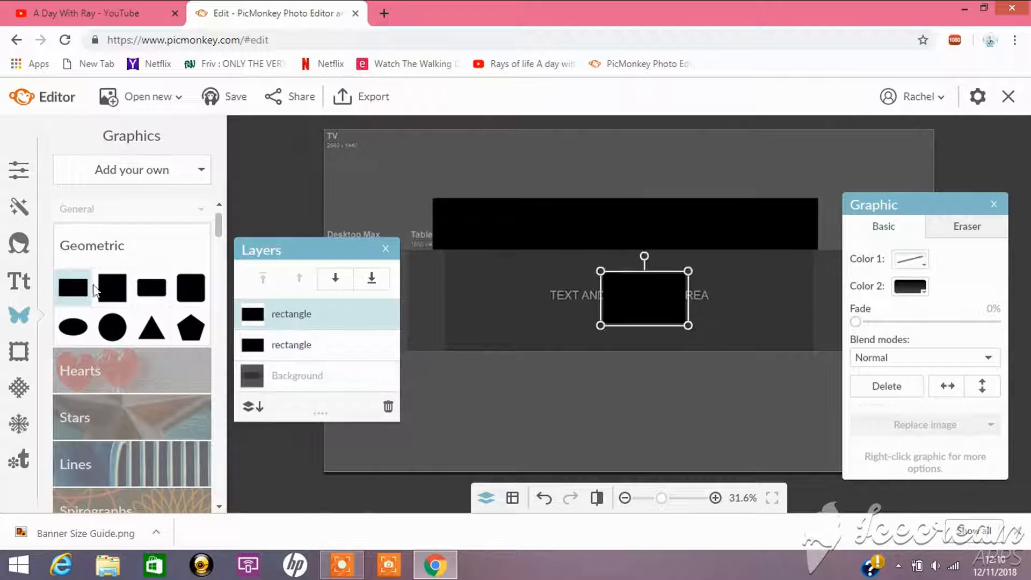
left_click_drag(571, 299, 623, 299)
left_click_drag(668, 272, 667, 206)
left_click_drag(666, 250, 423, 283)
Duplicate the wide upper bar and place the copy along the lower edge of the safe area.
right_click(574, 231)
left_click(640, 356)
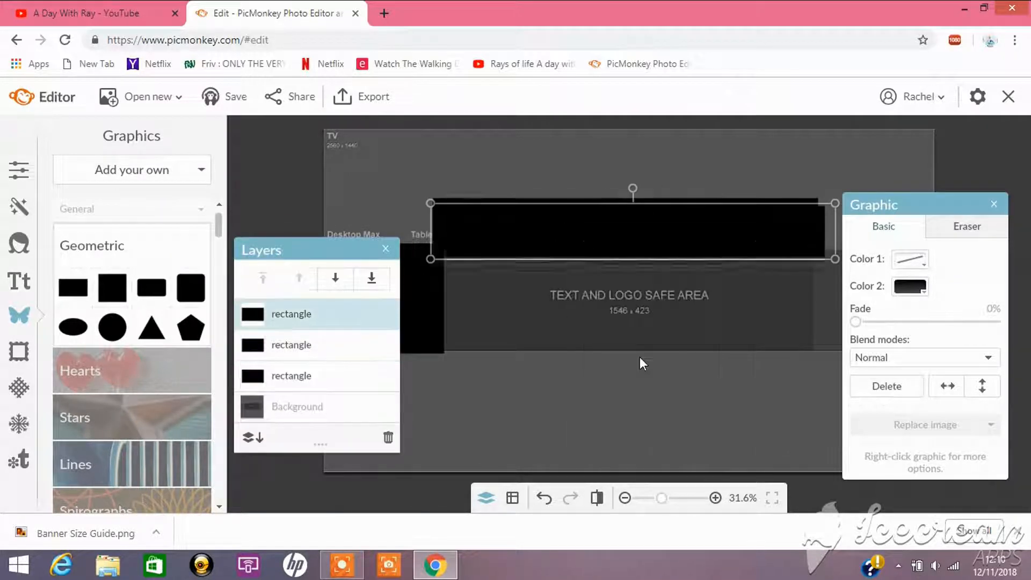
left_click_drag(629, 246, 619, 382)
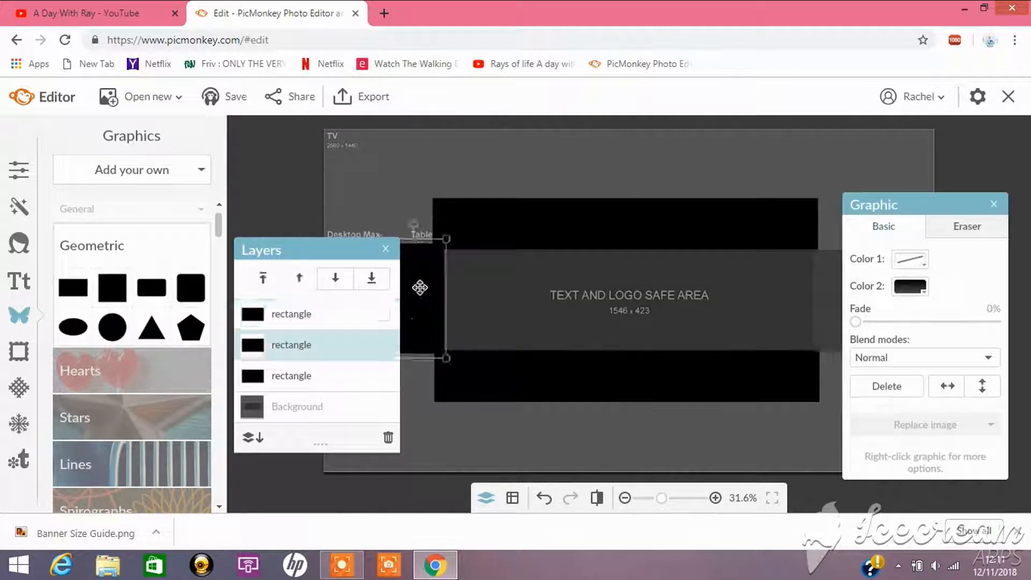
Place a copy of the left rectangle against the right edge of the safe area and close the layer list.
left_click_drag(417, 285, 863, 295)
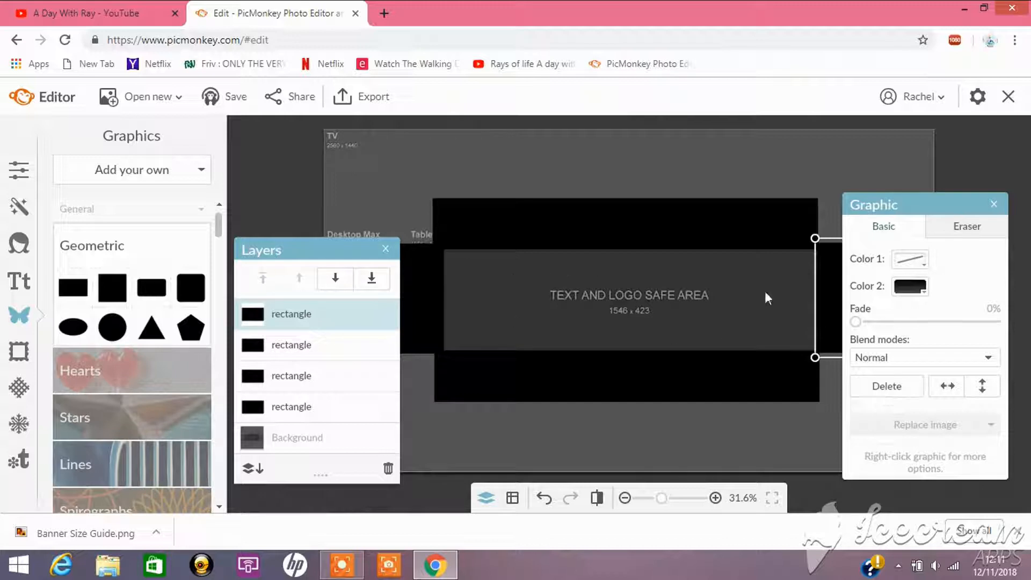
left_click(472, 436)
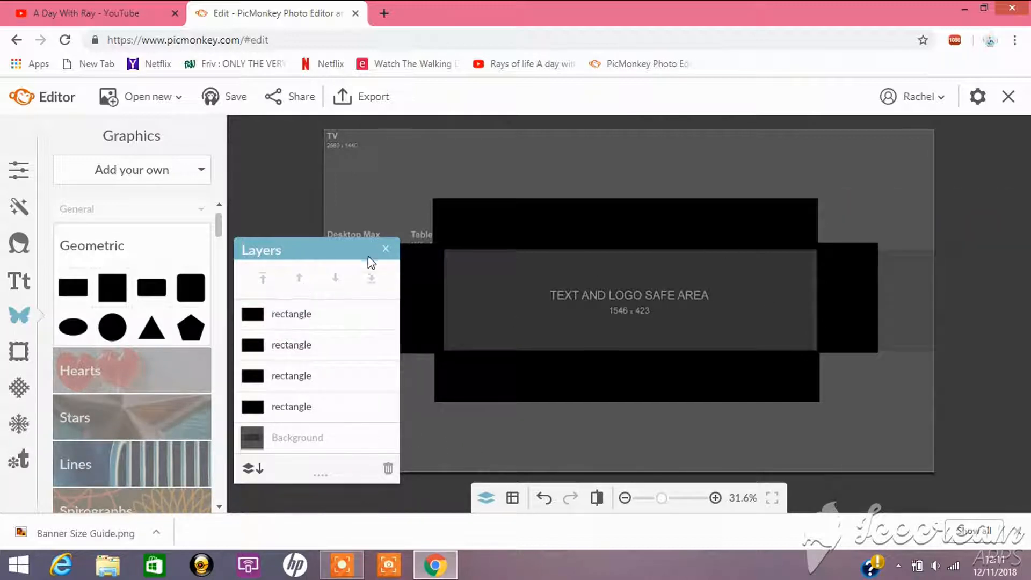
left_click(386, 249)
left_click_drag(861, 283, 861, 285)
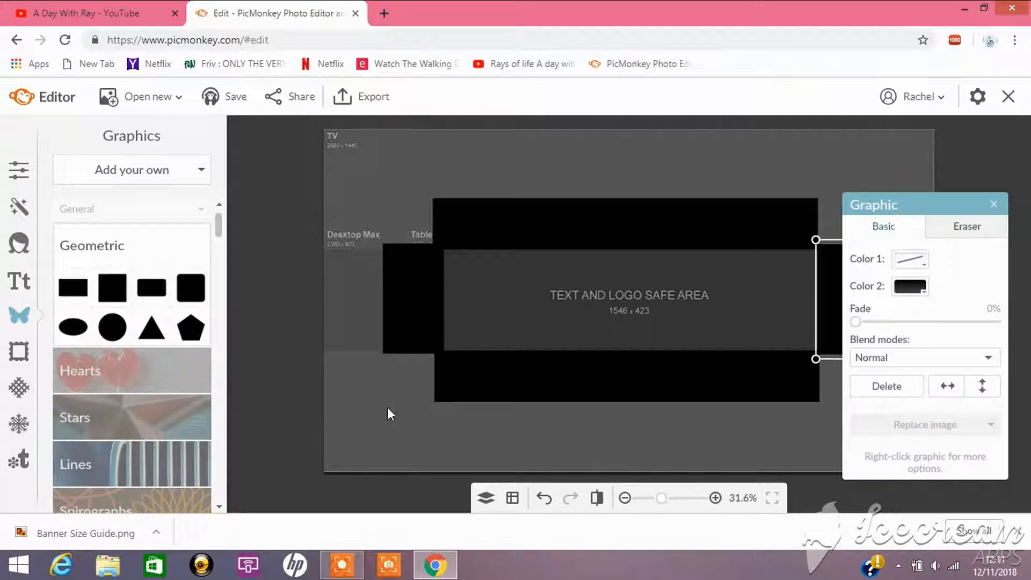
left_click(332, 259)
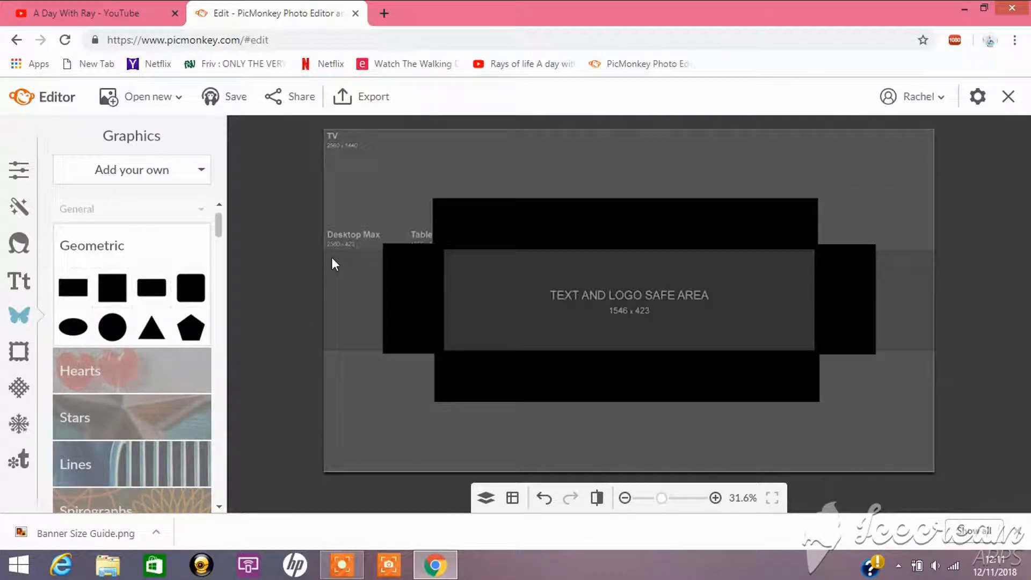
Fill the canvas with white (ffffff) behind the four black rectangles.
left_click(22, 172)
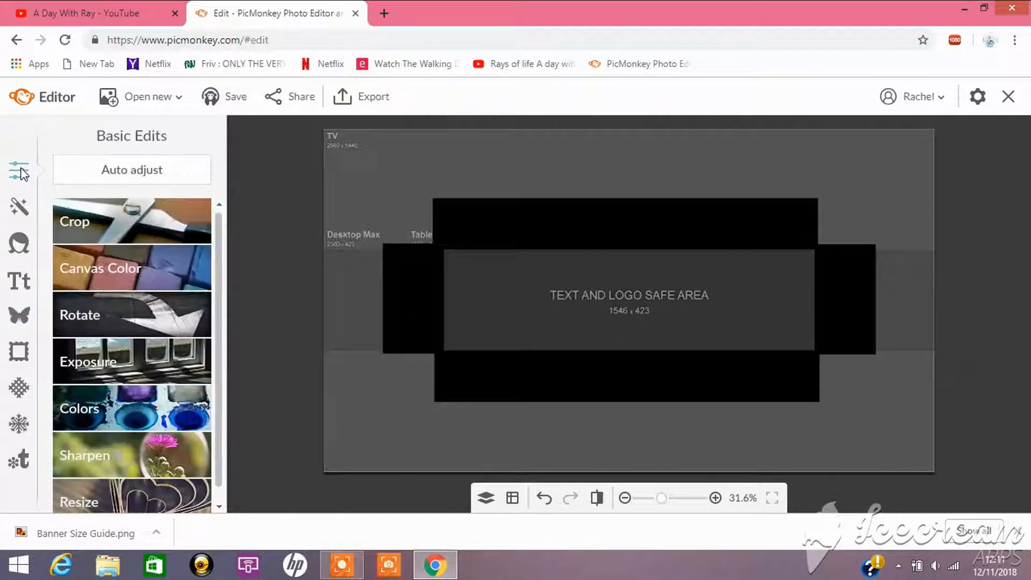
left_click(145, 259)
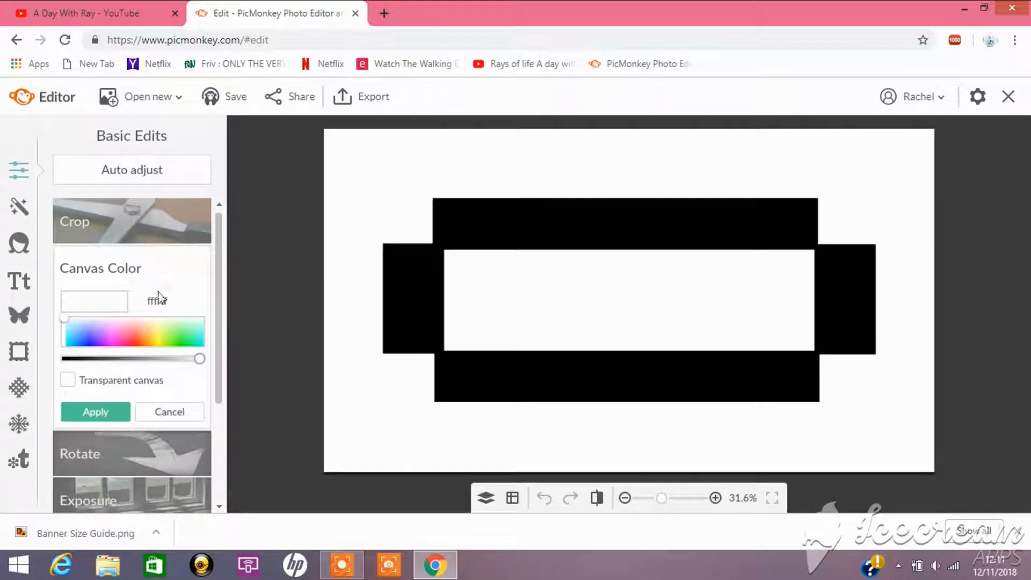
left_click(83, 410)
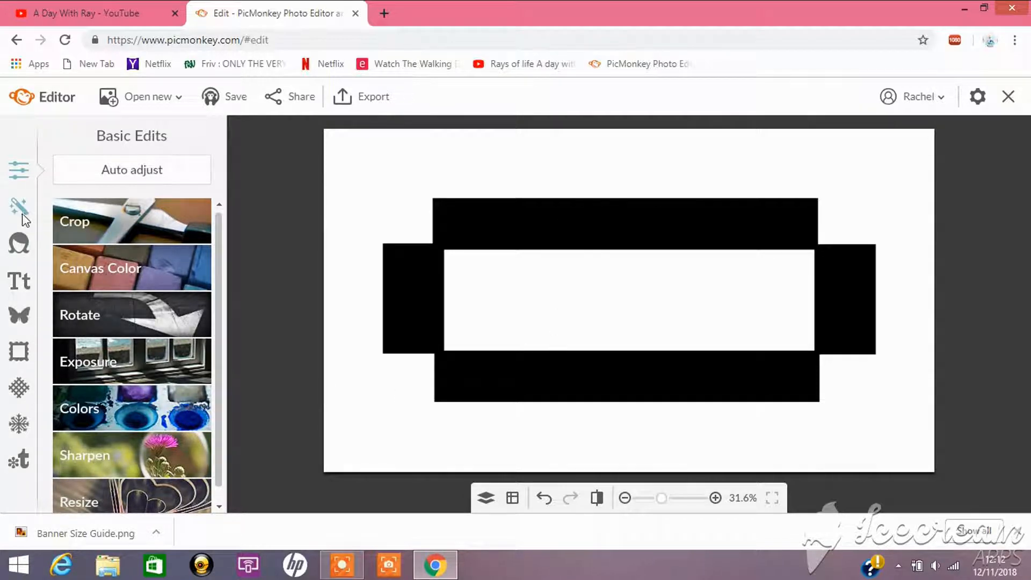
Search Google Images for "tumblr backgrounds" in a new browser tab and limit the results to large images.
left_click(19, 315)
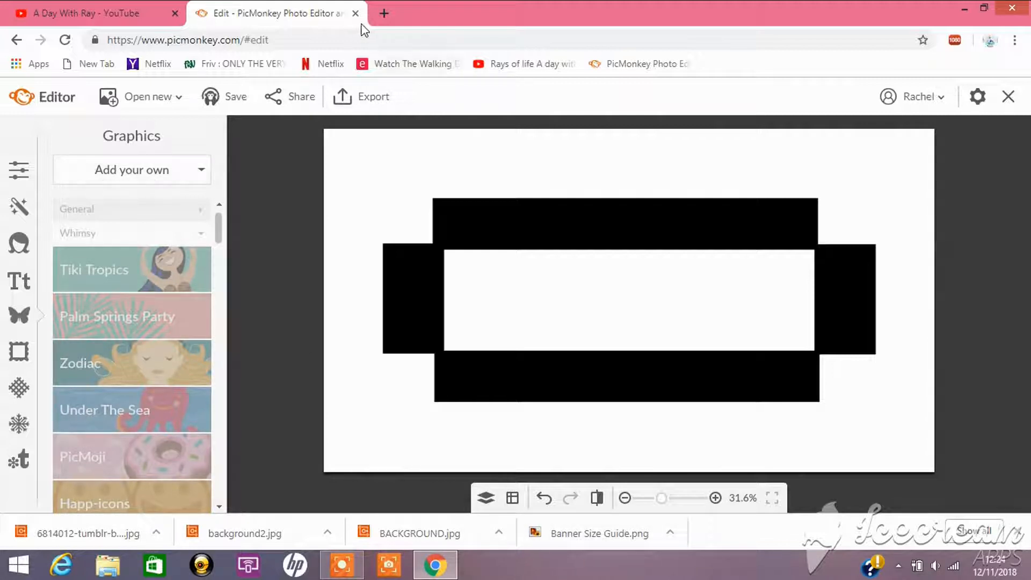
left_click(384, 12)
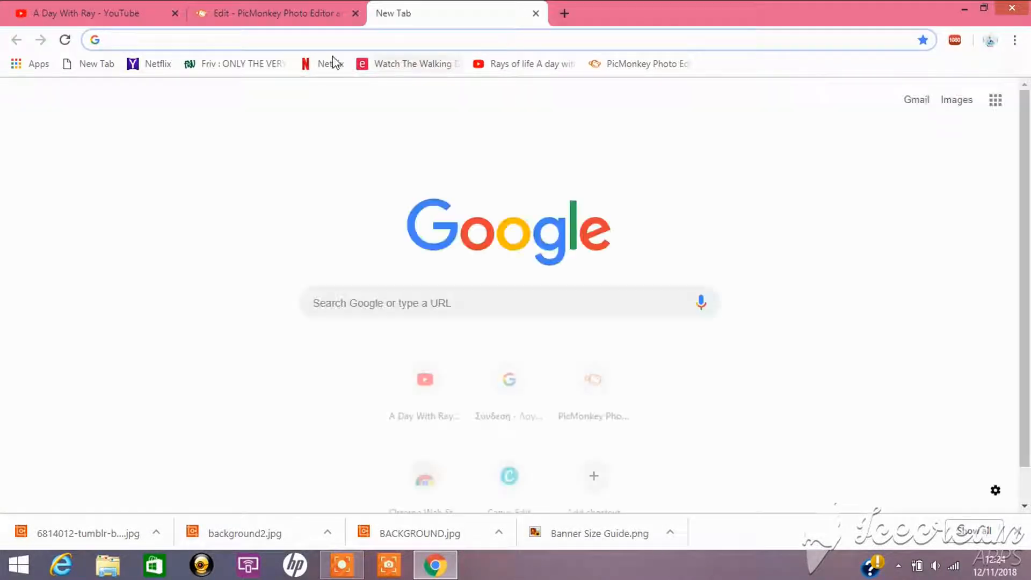
left_click(364, 303)
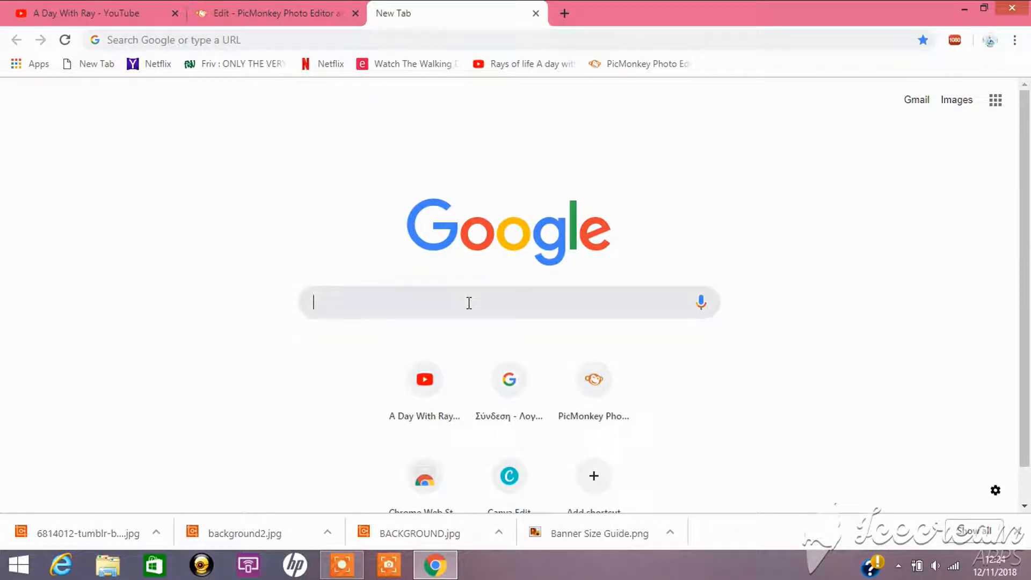
type("tumbler bckgrounds")
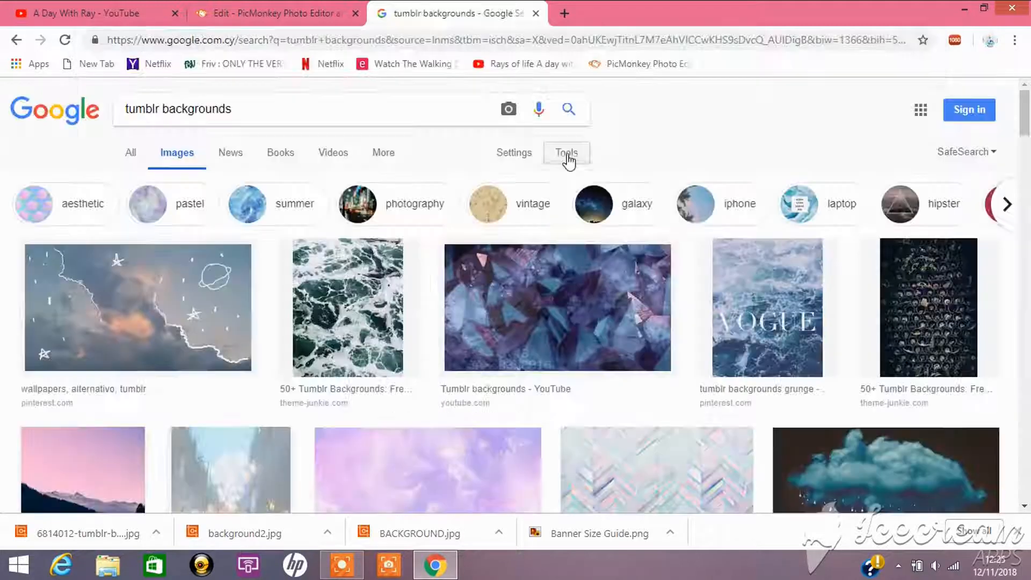
left_click(566, 154)
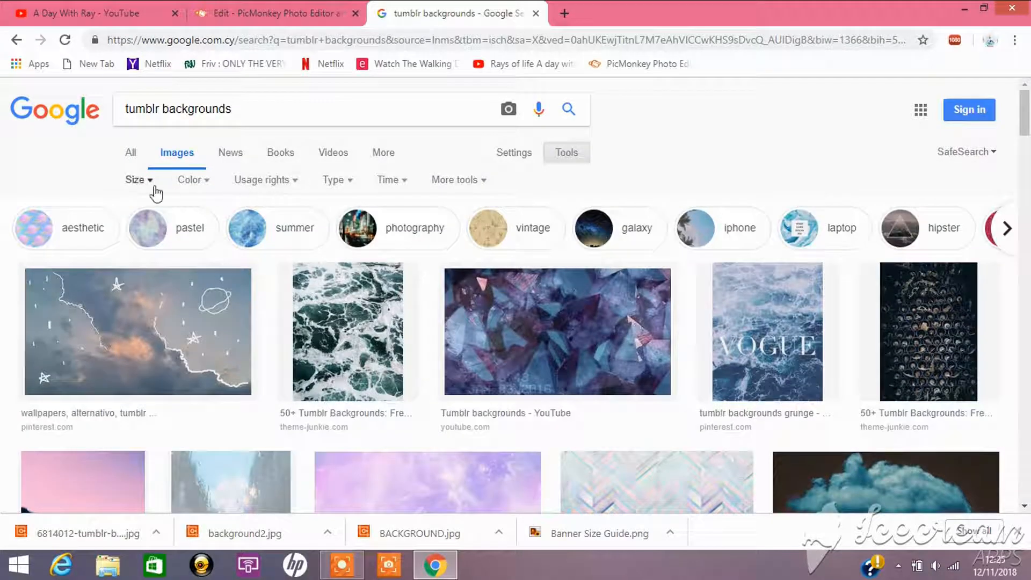
left_click(152, 182)
left_click(147, 230)
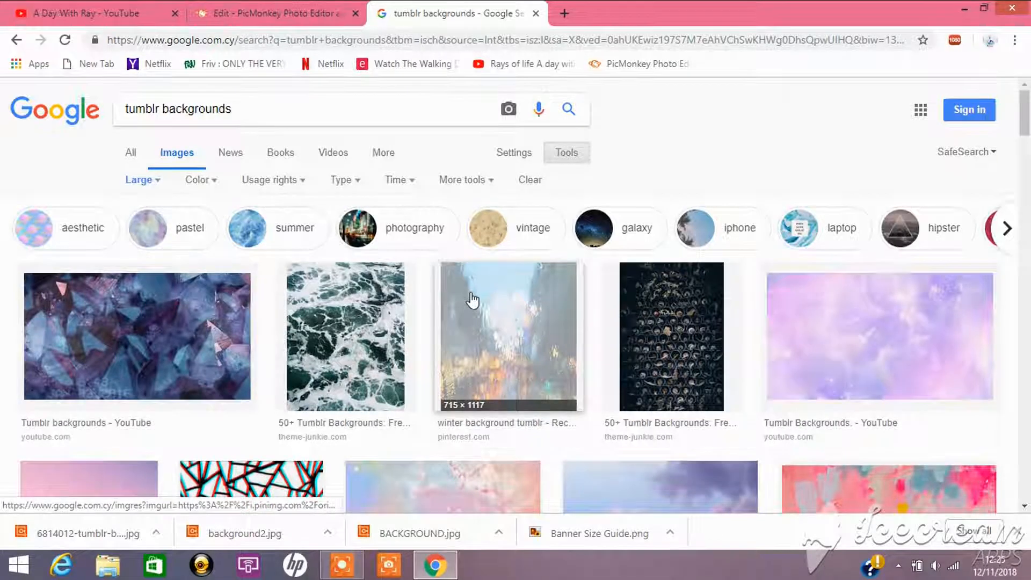
Find the Vintage Bird Tumblr Backgrounds picture in the results and save it to the Desktop as a JPEG named images.
scroll(472, 301, "down", 3)
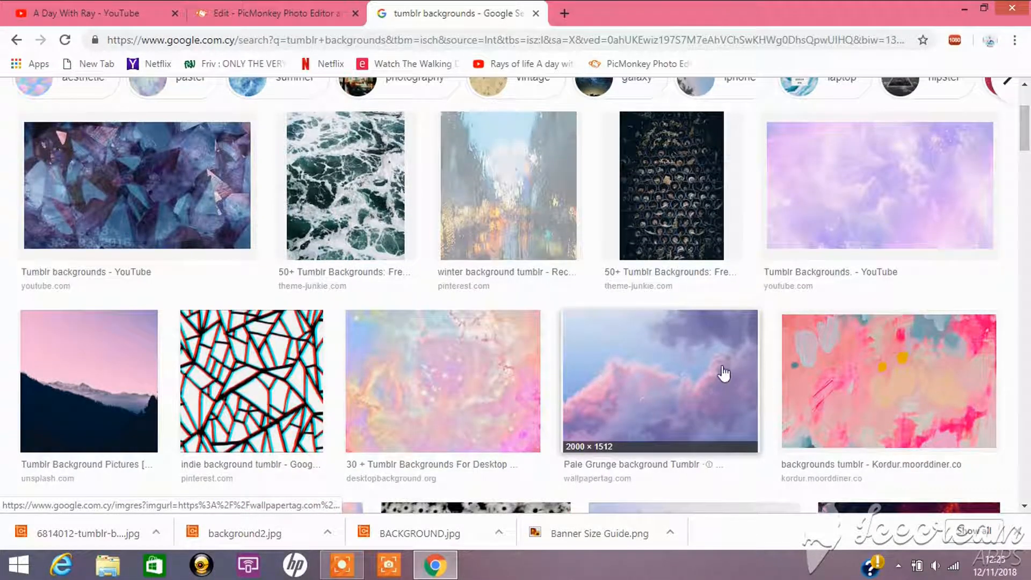
scroll(443, 351, "down", 15)
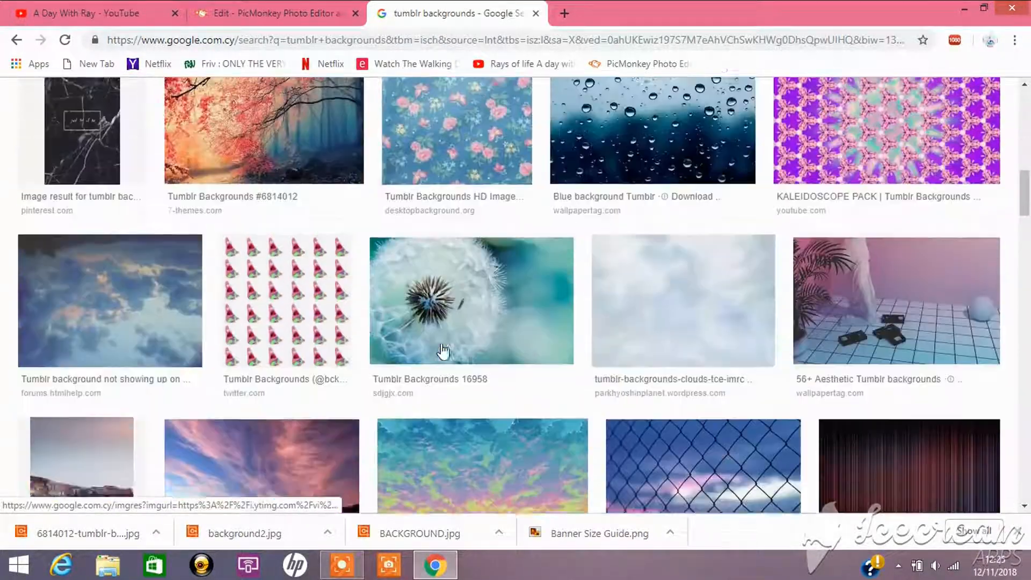
scroll(444, 350, "down", 20)
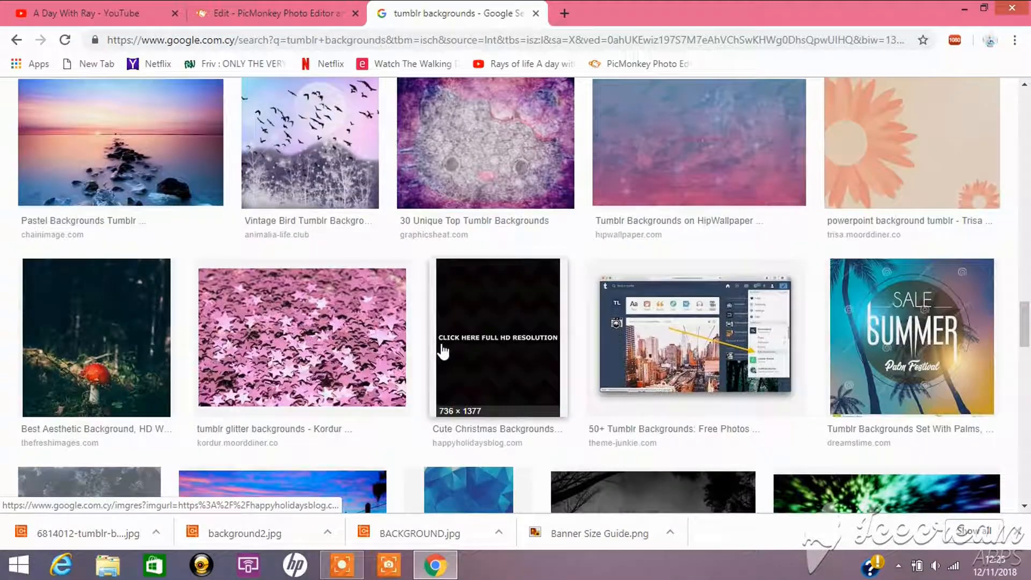
scroll(444, 350, "up", 1)
left_click(311, 238)
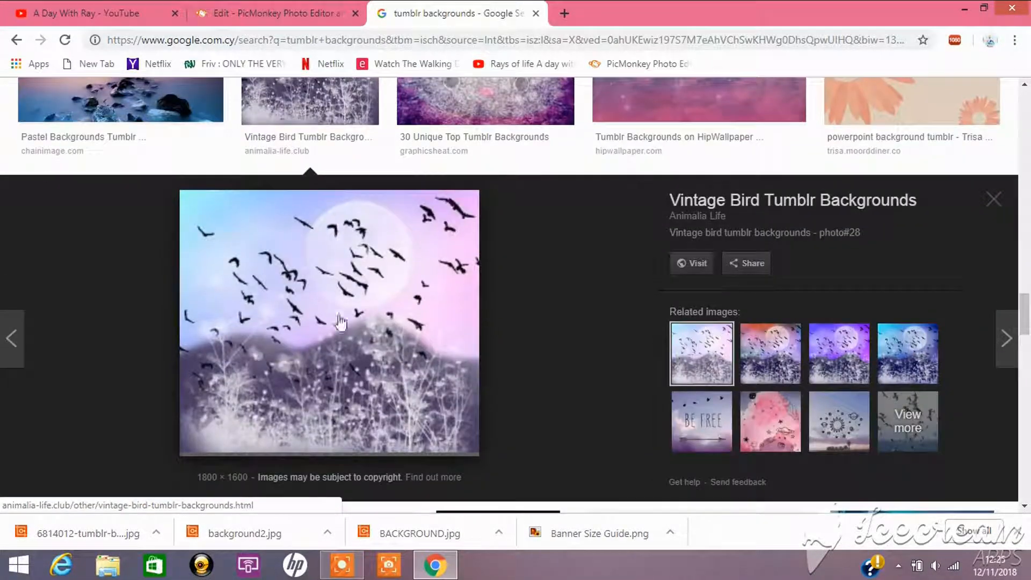
right_click(338, 331)
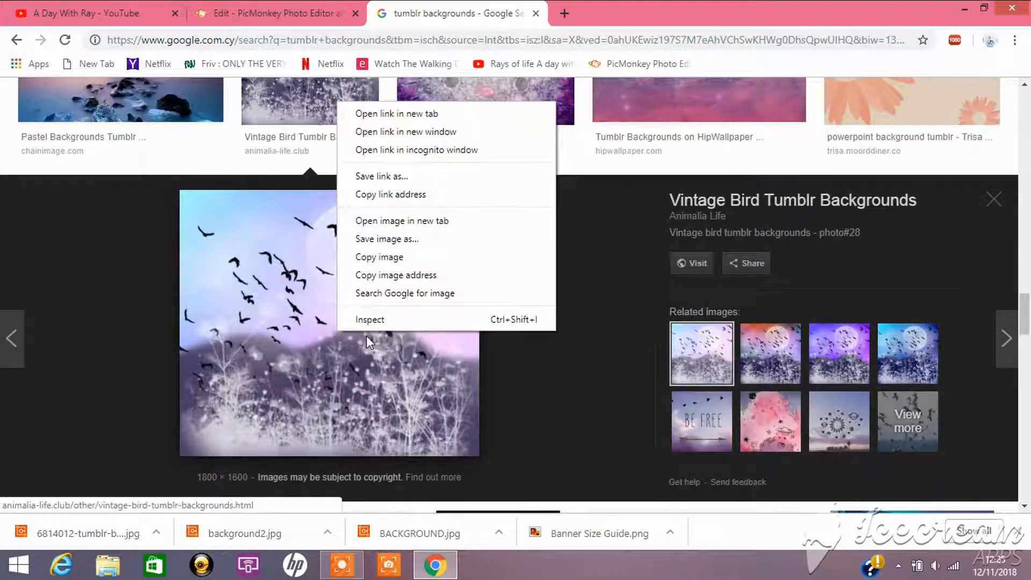
left_click(404, 239)
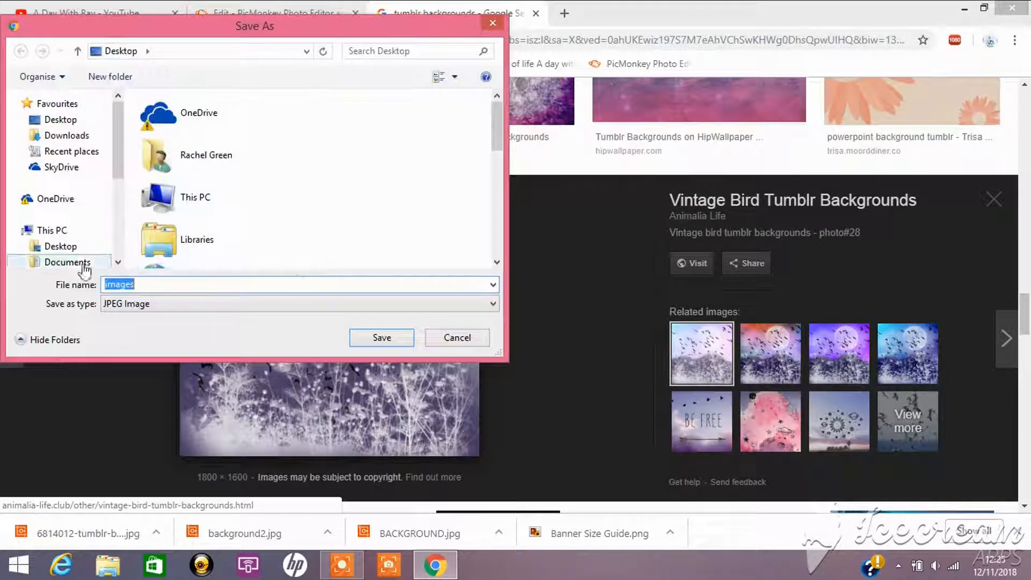
left_click(70, 246)
double_click(156, 284)
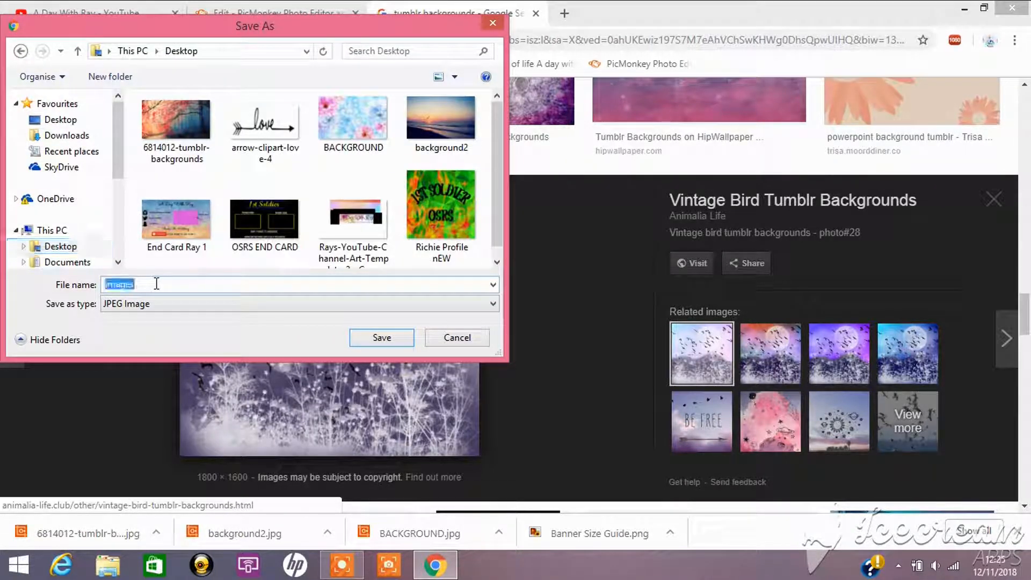
left_click(382, 337)
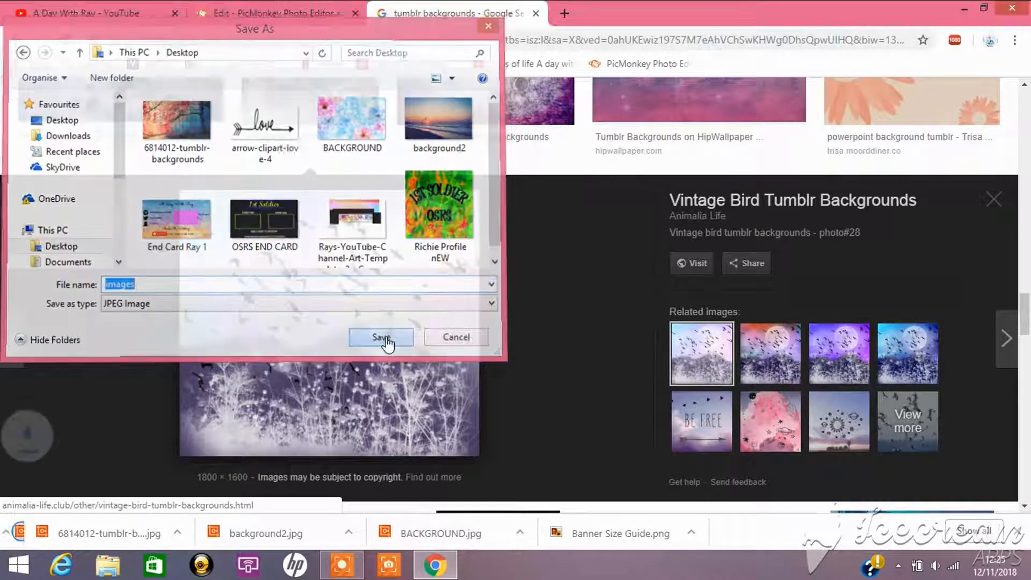
Return to the PicMonkey editor and add the images file from the Desktop as a graphic.
left_click(272, 13)
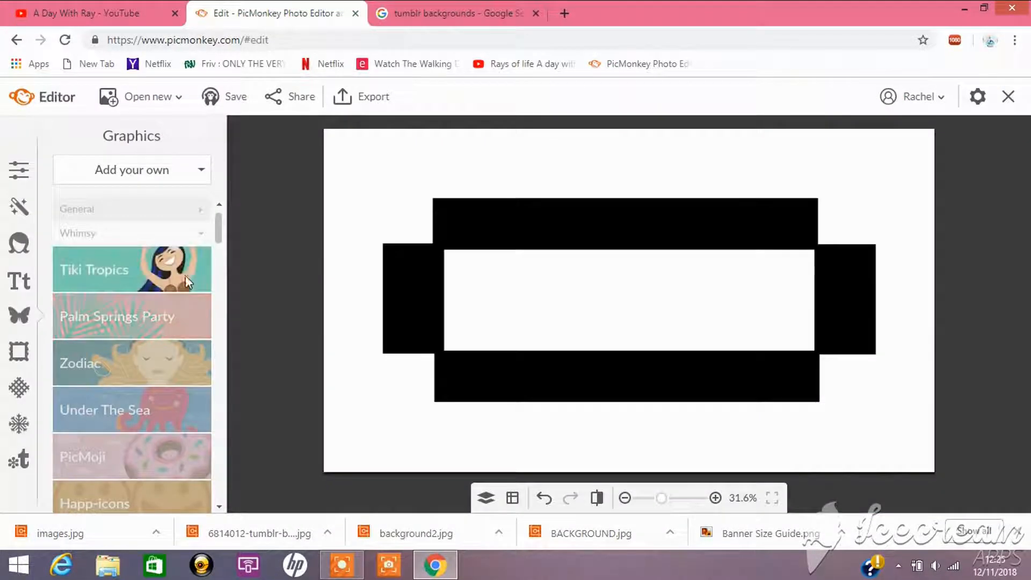
left_click(177, 171)
left_click(112, 202)
left_click(60, 246)
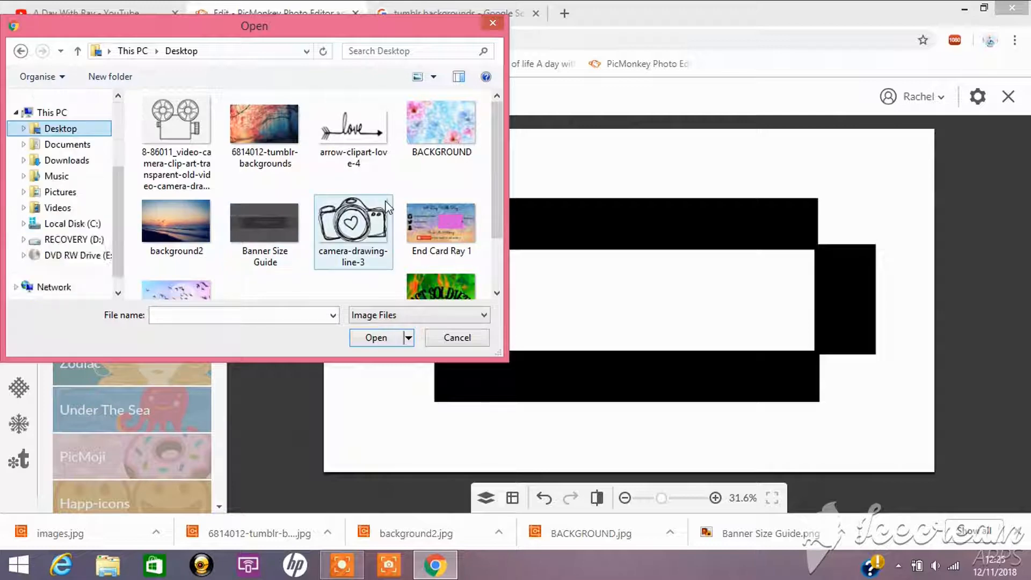
left_click_drag(497, 138, 497, 185)
left_click(164, 234)
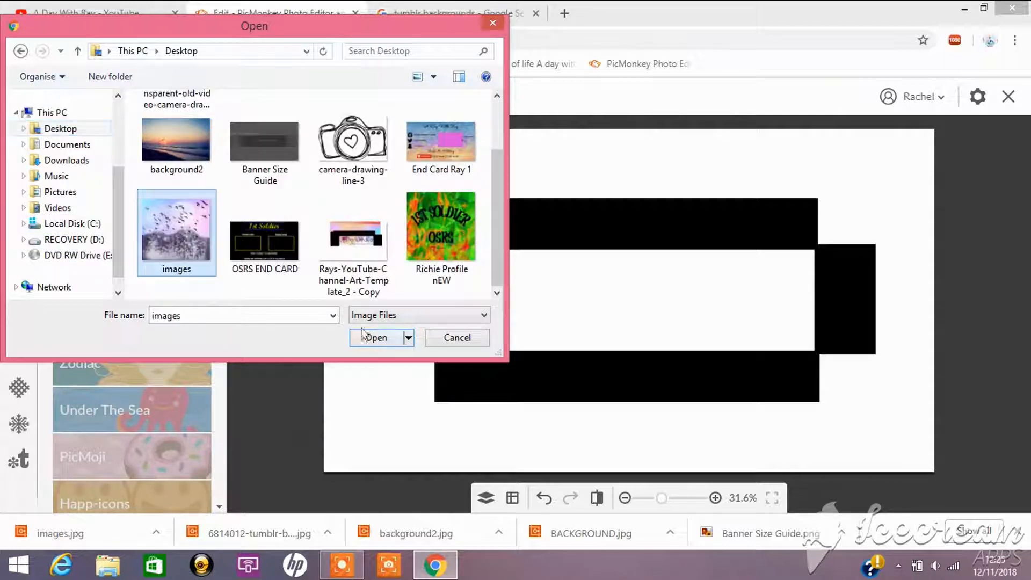
left_click(370, 337)
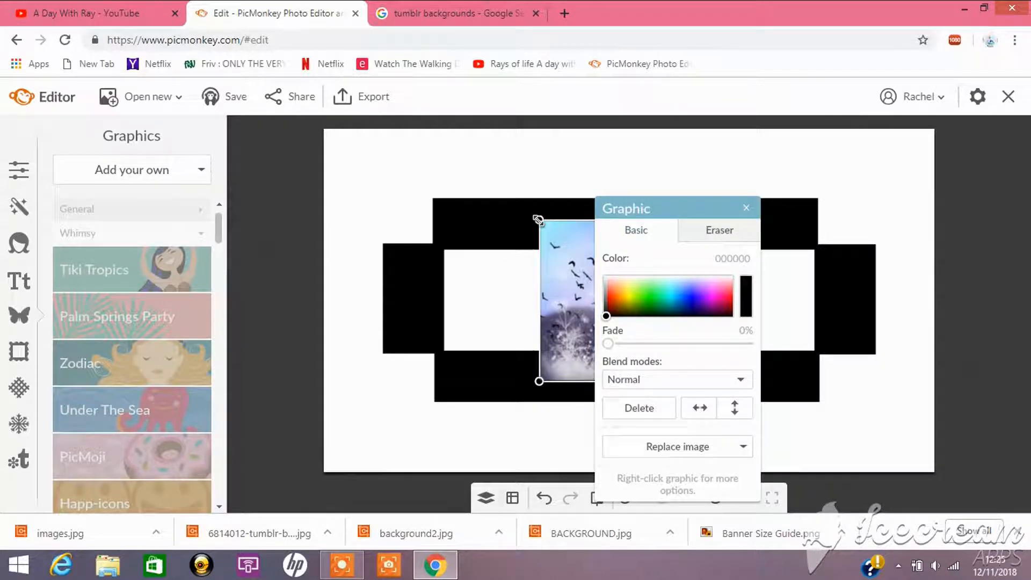
Send the bird picture behind the four black rectangles and move its settings palette clear of the picture.
mouse_move(538, 221)
left_mouse_down()
mouse_move(484, 220)
mouse_move(540, 221)
left_mouse_up()
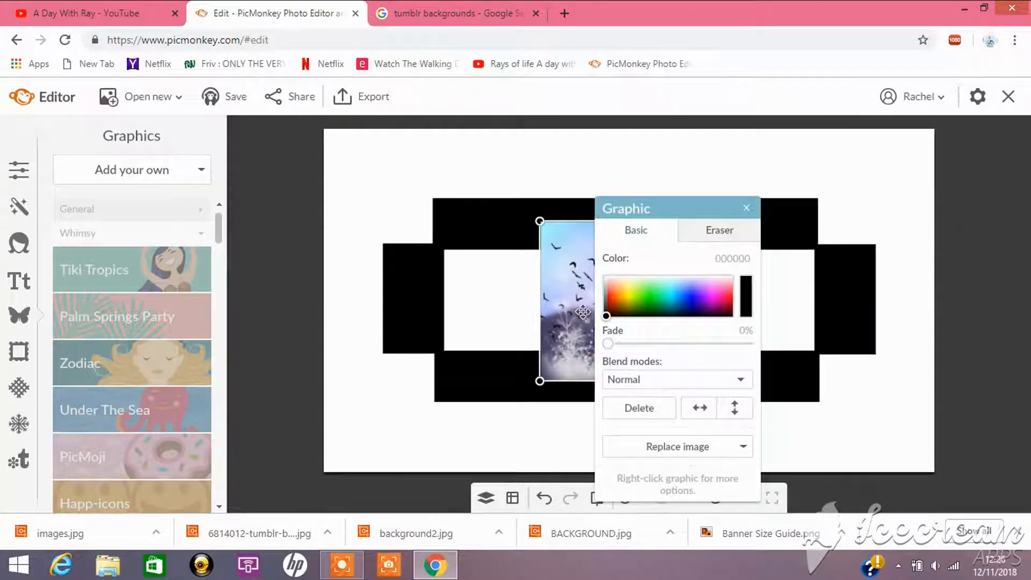
right_click(584, 311)
left_click(597, 285)
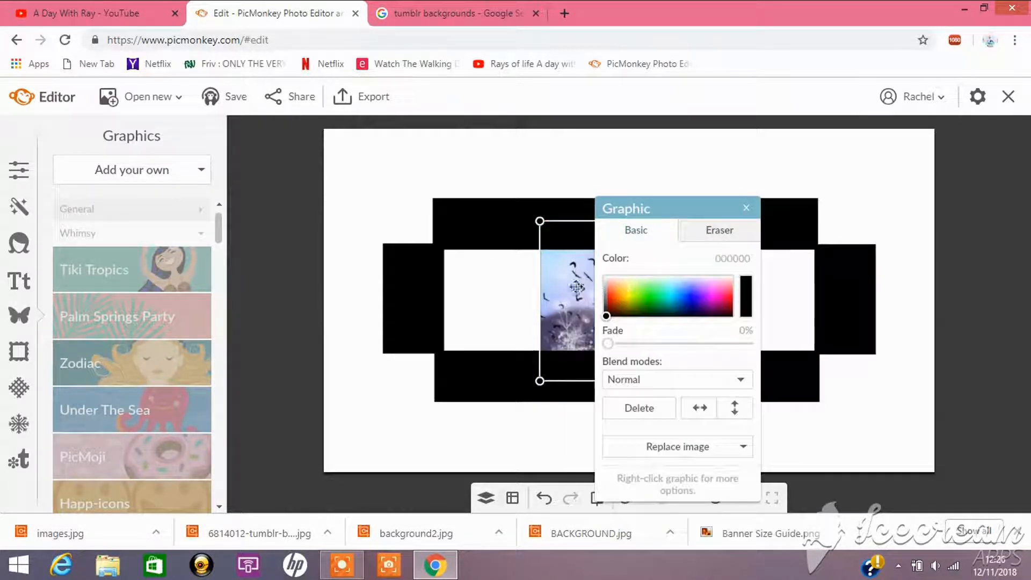
left_click(575, 320)
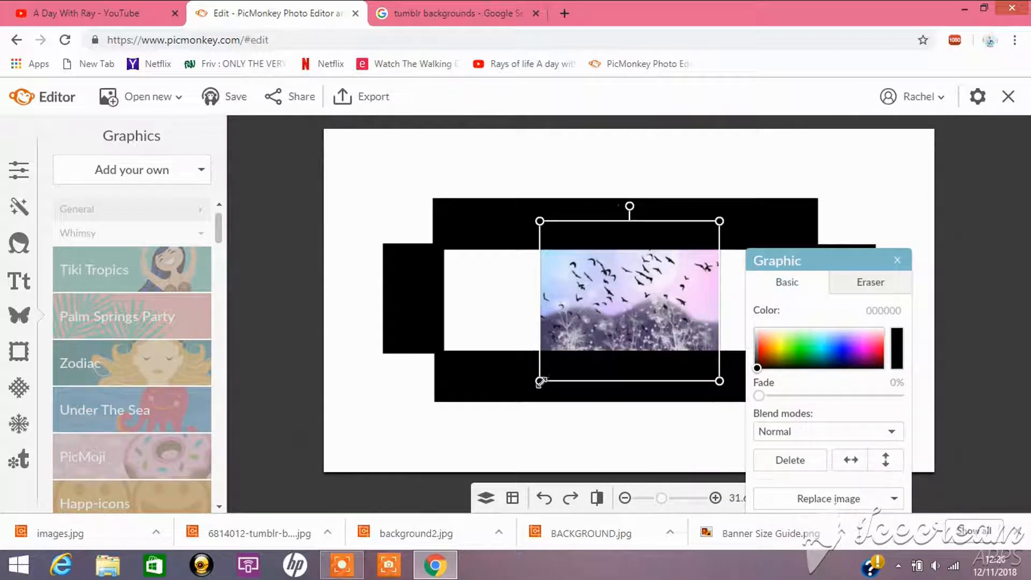
Enlarge and reposition the bird picture until it covers the whole canvas behind the black rectangles.
left_click_drag(539, 381, 440, 471)
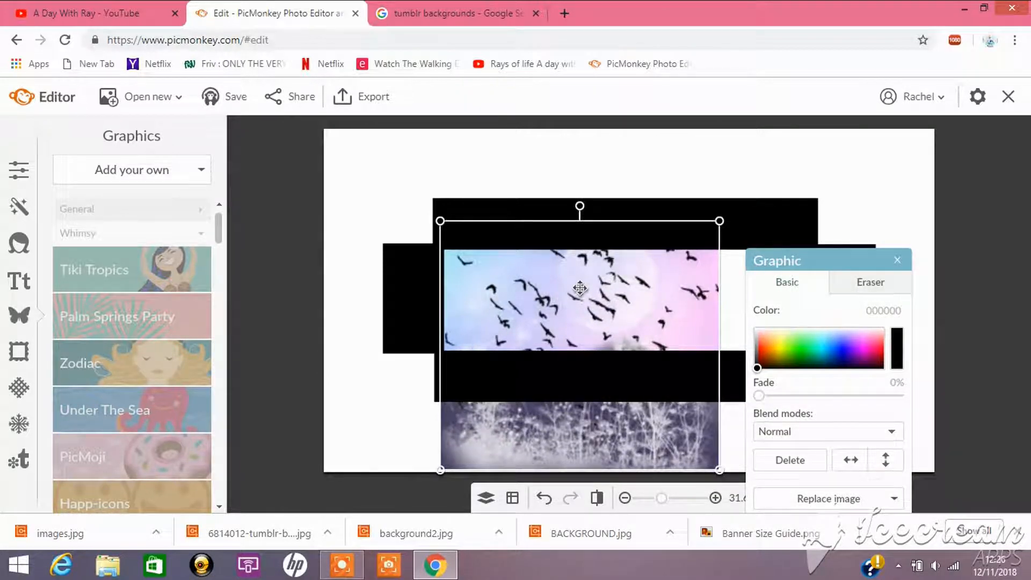
left_click_drag(580, 288, 527, 212)
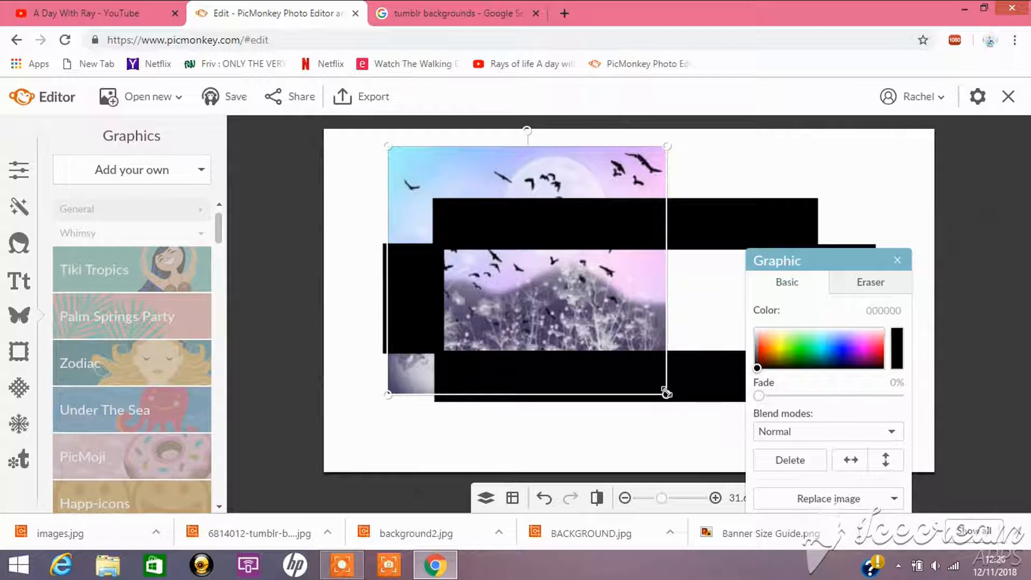
left_click_drag(667, 393, 920, 486)
left_click_drag(645, 376, 653, 301)
left_click_drag(775, 410, 924, 542)
left_click_drag(645, 333, 519, 246)
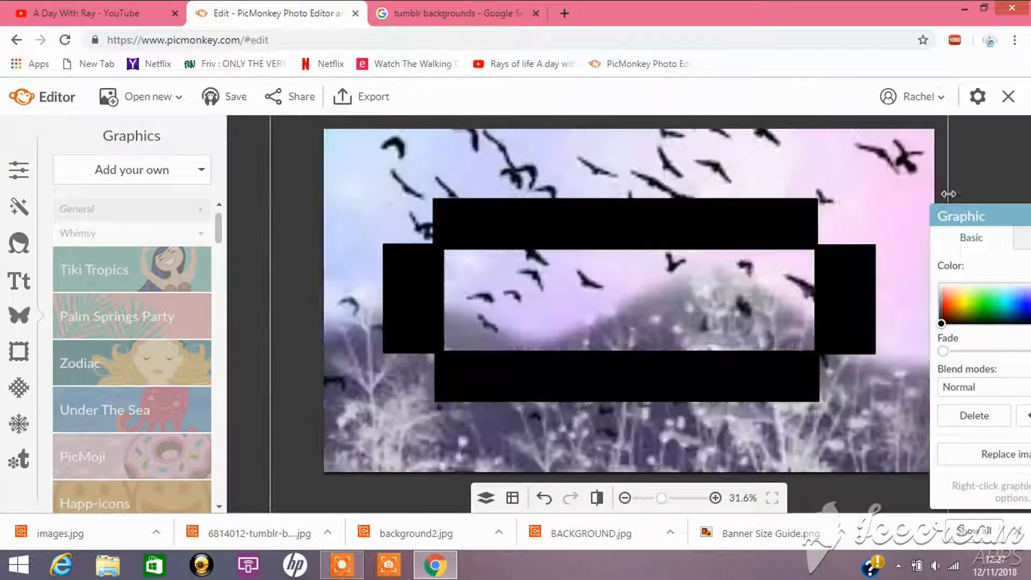
left_click_drag(949, 194, 1017, 195)
left_click_drag(718, 299, 717, 311)
Go back to the Google image results, close the bird preview and look through other large Tumblr backgrounds.
left_click(458, 13)
left_click(996, 199)
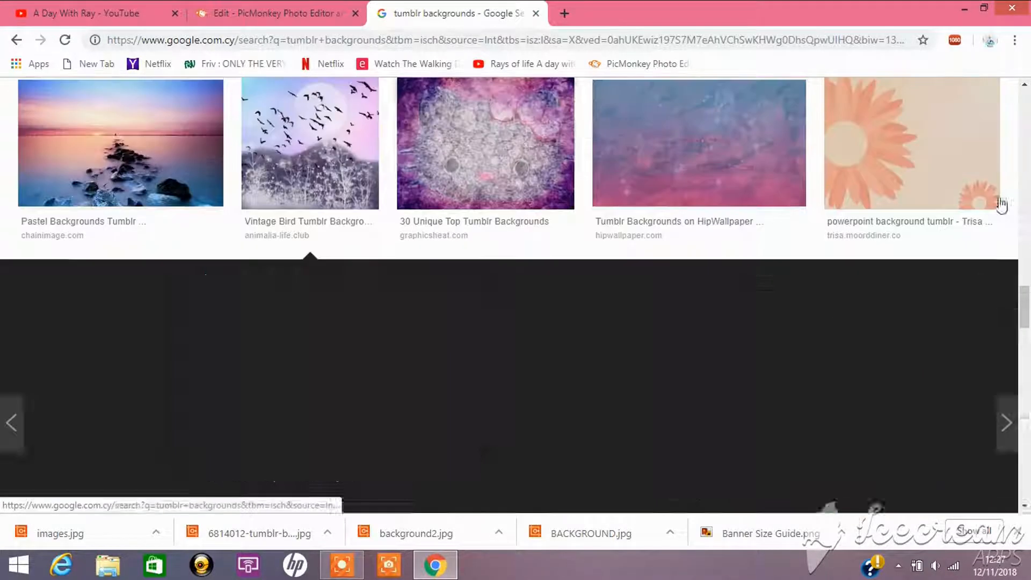
scroll(453, 225, "up", 12)
scroll(453, 226, "down", 11)
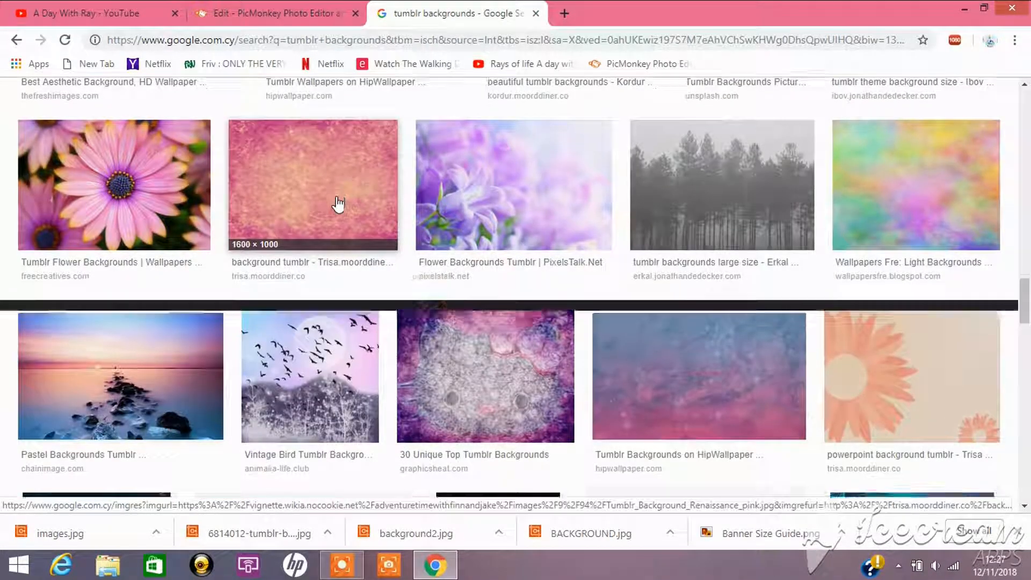
left_click(340, 205)
left_click(1003, 200)
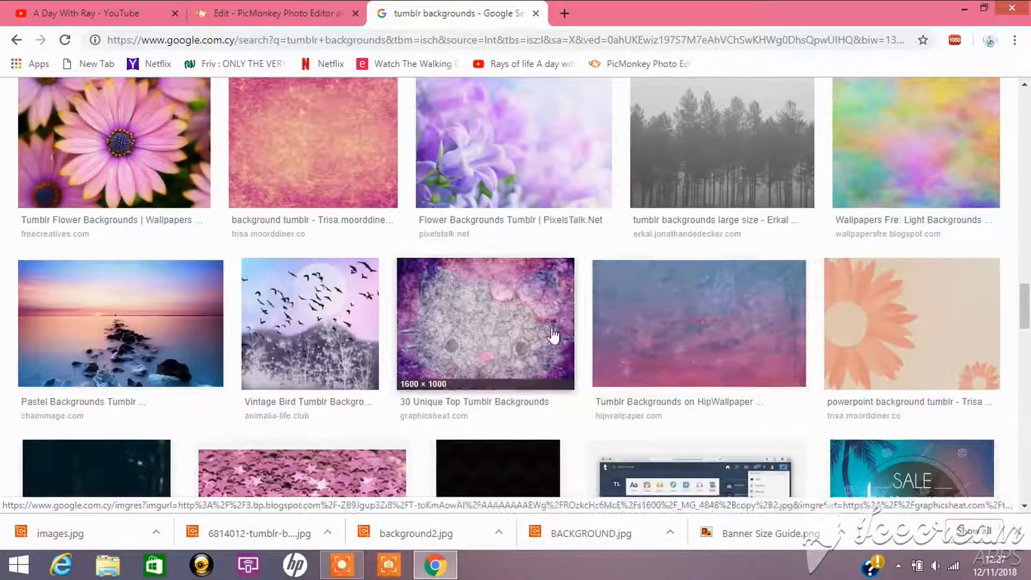
scroll(714, 281, "down", 8)
scroll(619, 294, "up", 6)
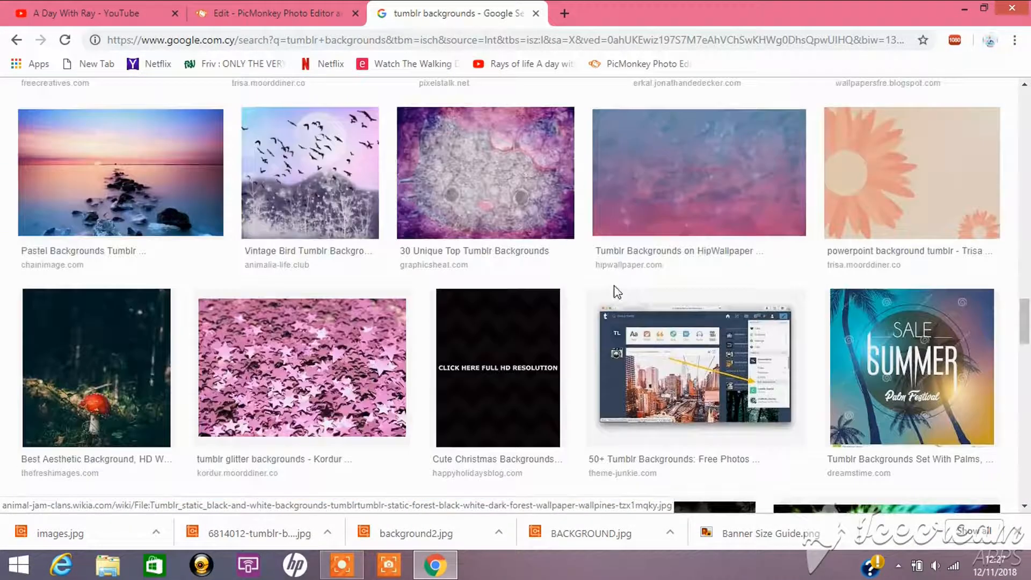
scroll(617, 295, "down", 8)
scroll(644, 316, "down", 1)
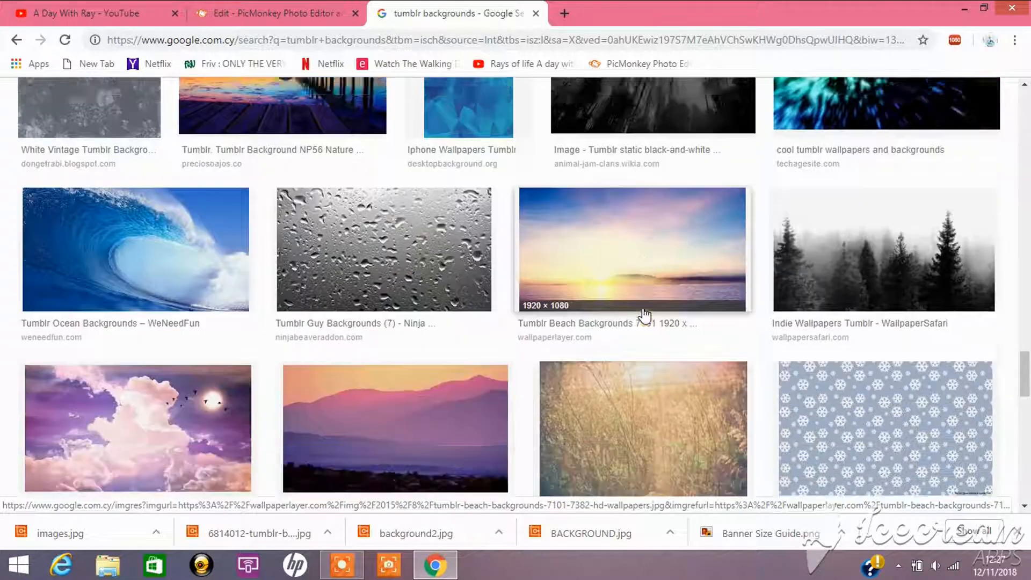
Search images for "tumblr watercolor" and save the blue and purple Five watercolors background picture as images (1).
scroll(642, 316, "up", 20)
scroll(621, 300, "up", 15)
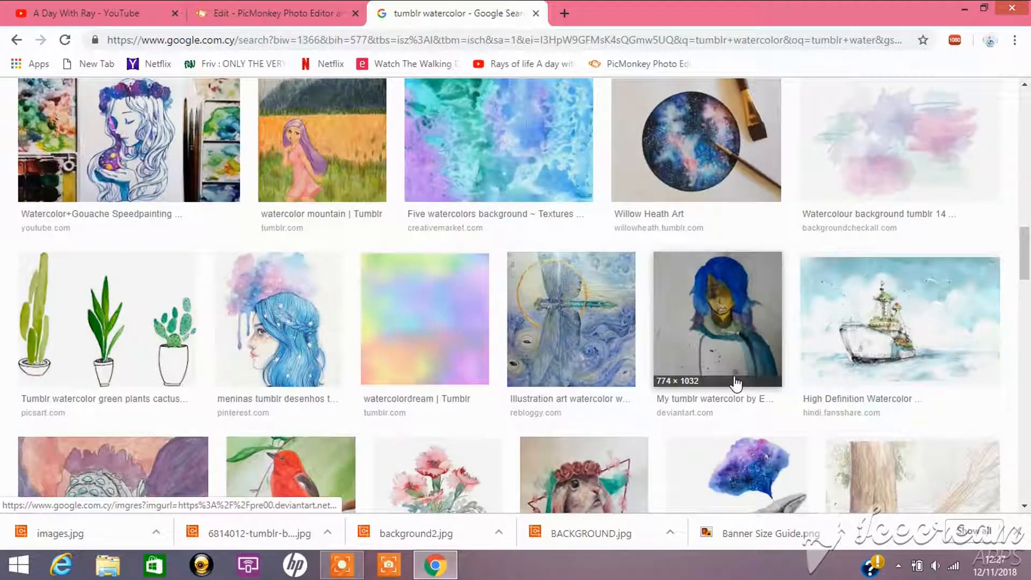
scroll(736, 384, "up", 1)
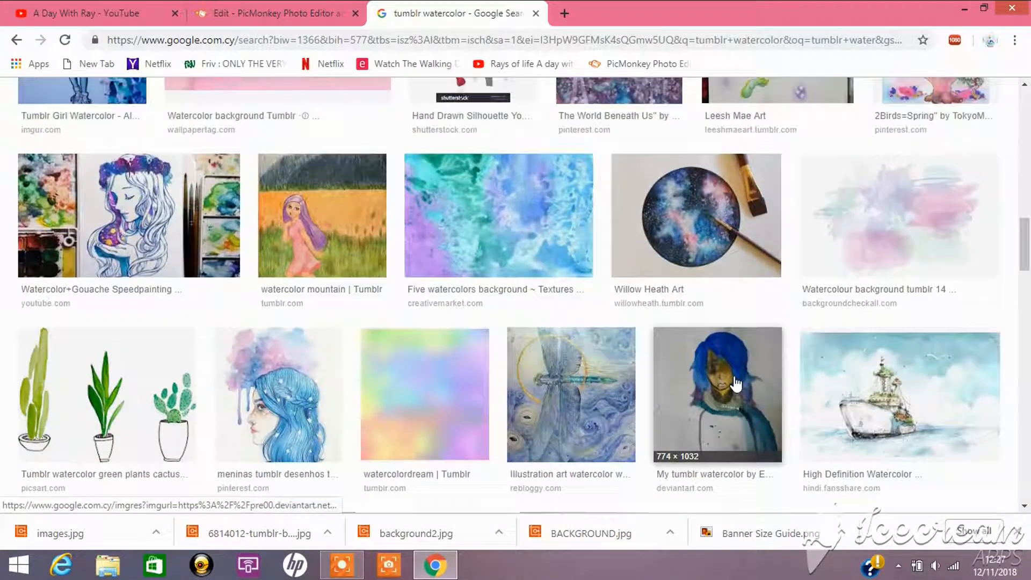
left_click(485, 218)
right_click(321, 349)
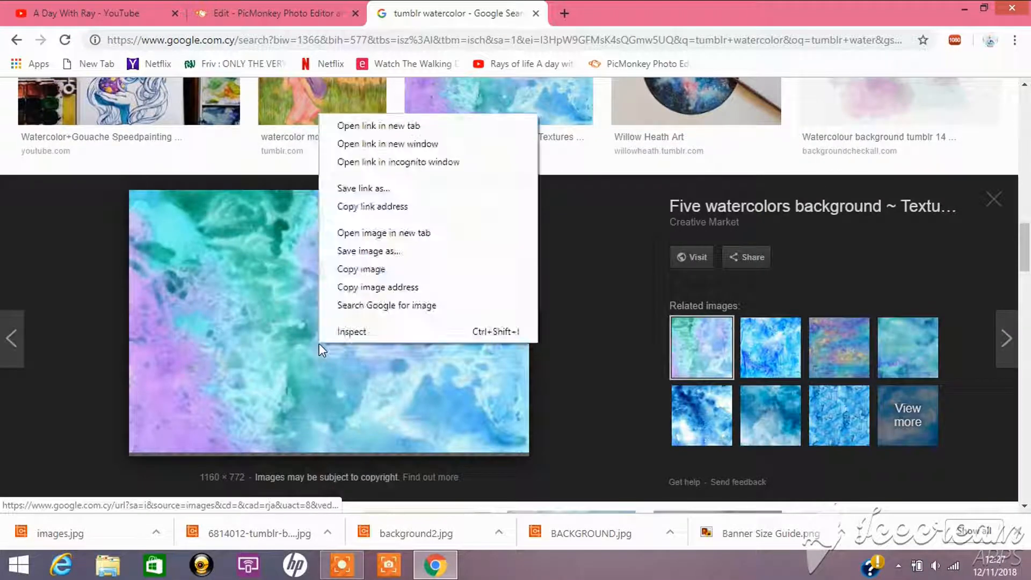
left_click(371, 251)
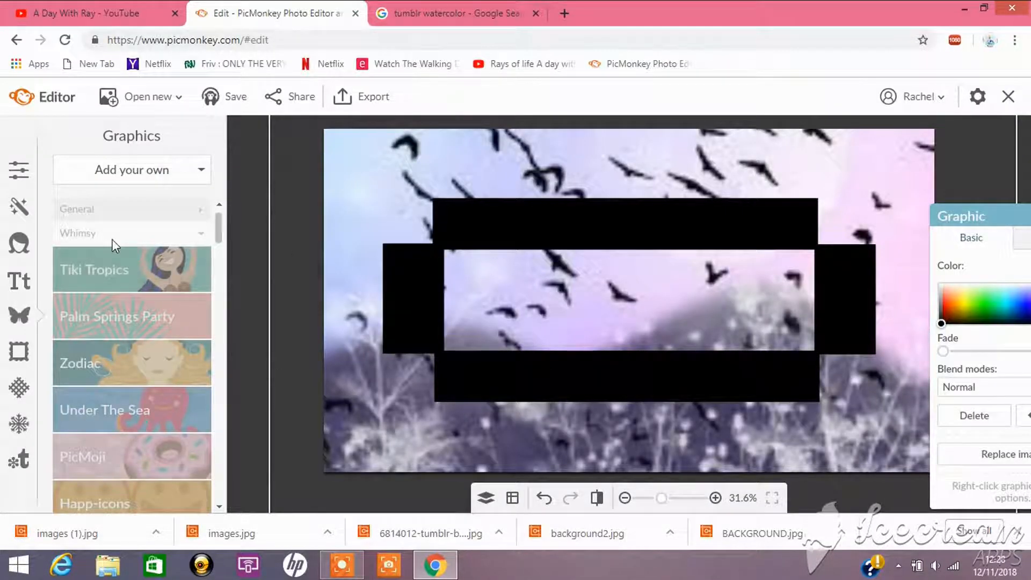
Add the saved blue and purple watercolor picture from the computer's Desktop as a graphic on the banner.
left_click(117, 172)
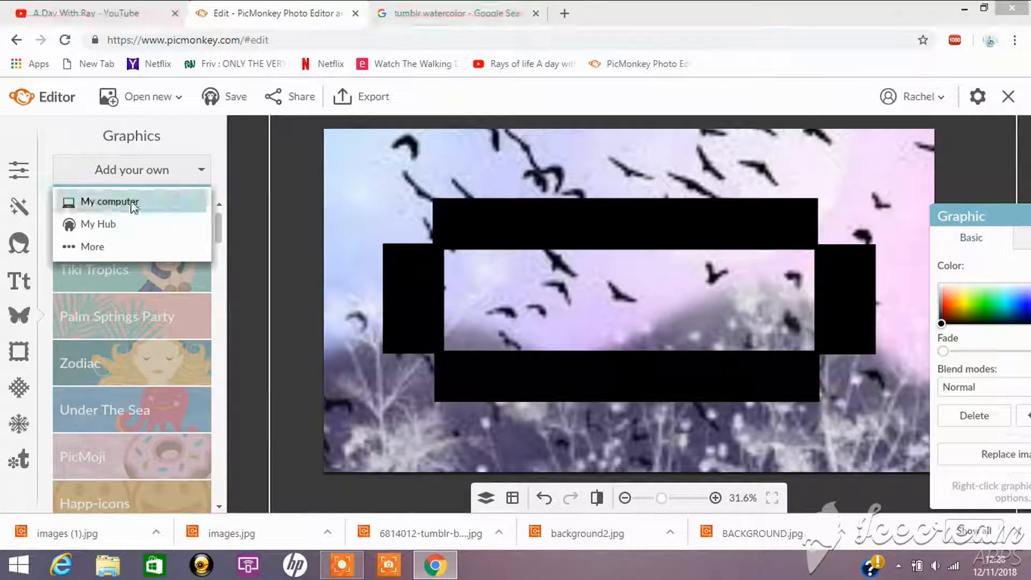
left_click(130, 202)
left_click(70, 249)
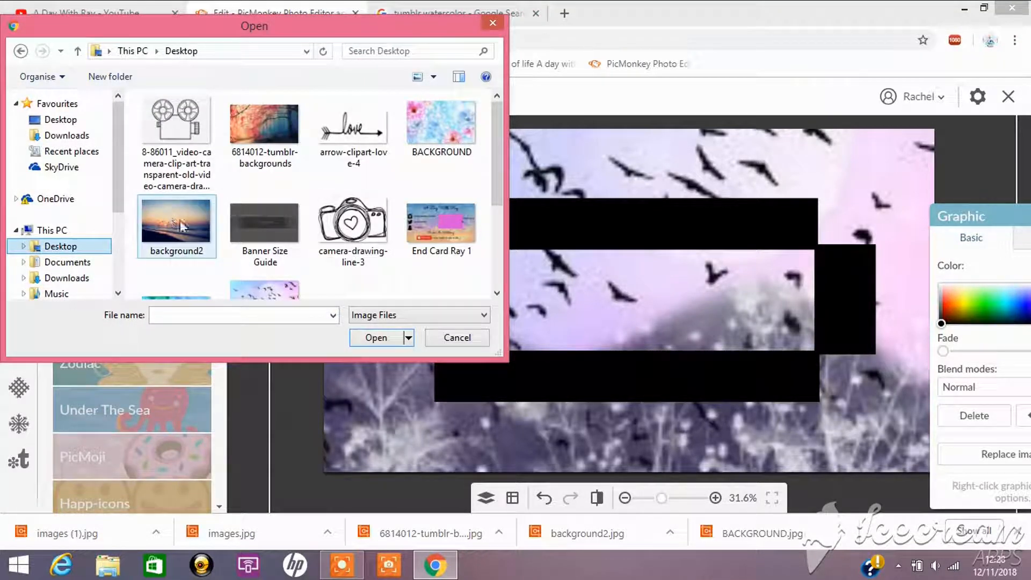
left_click_drag(497, 146, 195, 91)
left_click(176, 131)
left_click(376, 338)
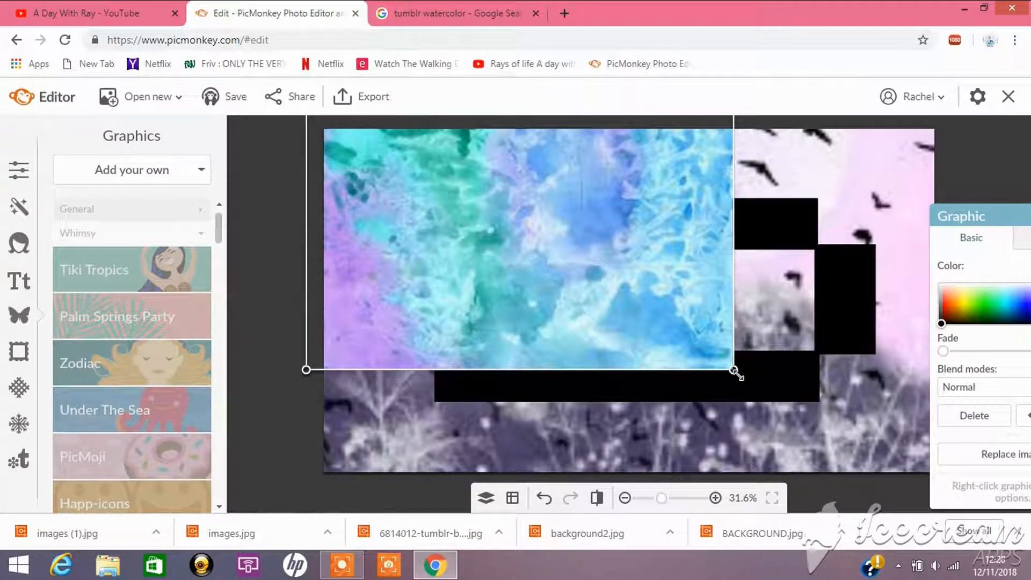
Enlarge the watercolor picture until it covers the whole canvas and set its blend mode to Lighten.
left_click_drag(739, 375, 1030, 569)
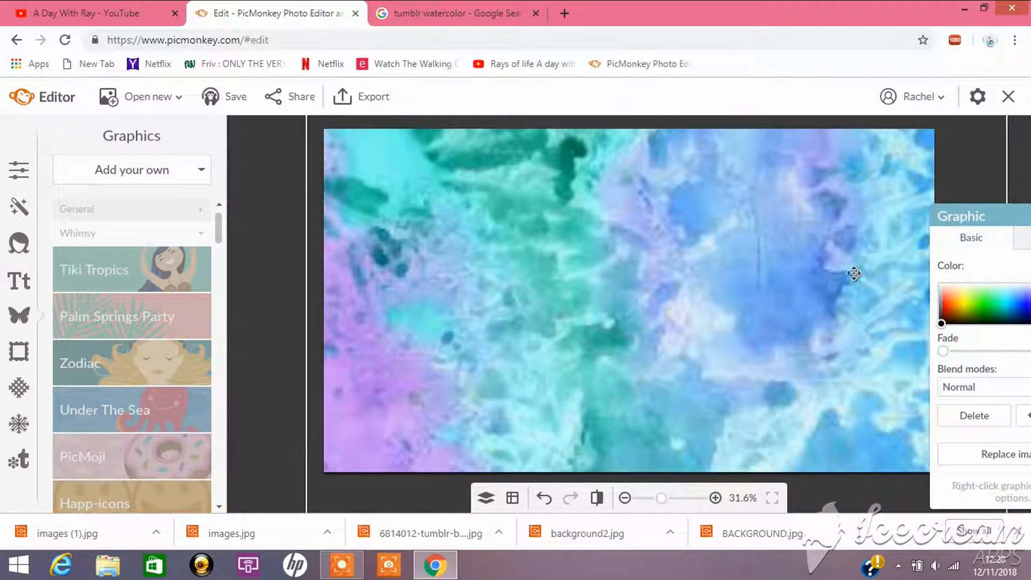
left_click(981, 388)
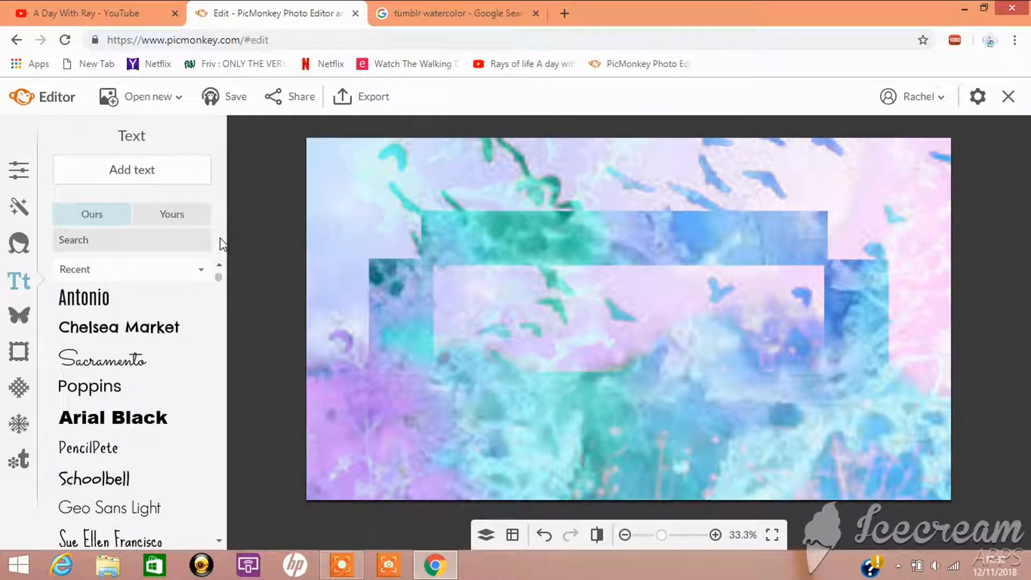
Add the title text "A Day With Ray" in the Sacramento font to the banner's central safe area.
left_click(125, 358)
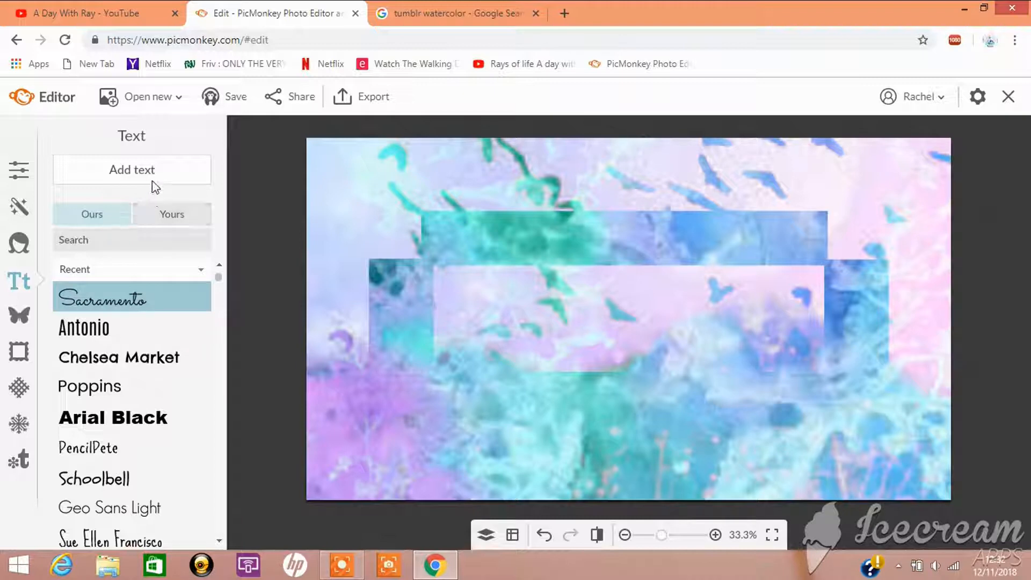
scroll(177, 354, "down", 5)
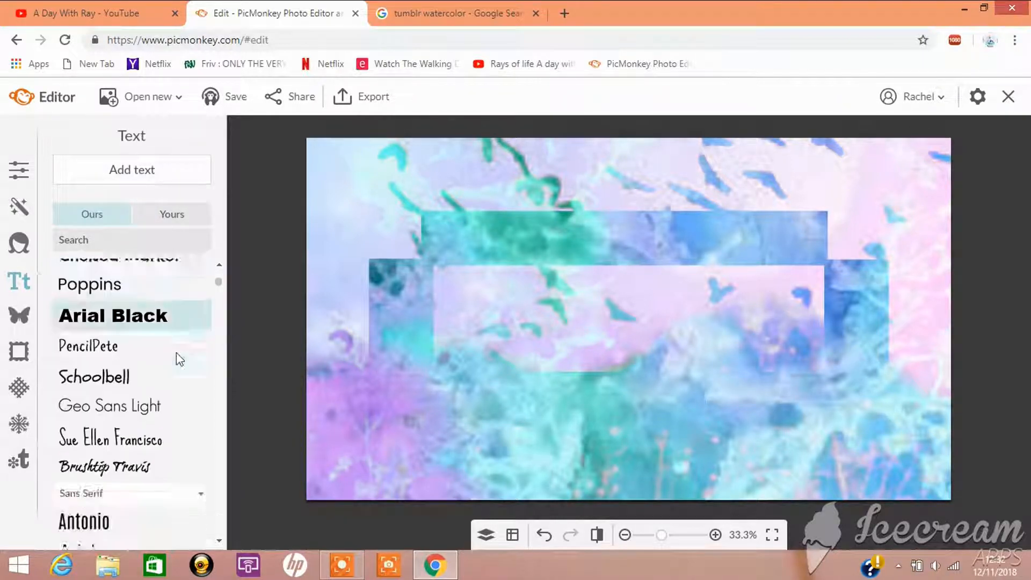
scroll(174, 365, "down", 1)
scroll(173, 363, "up", 6)
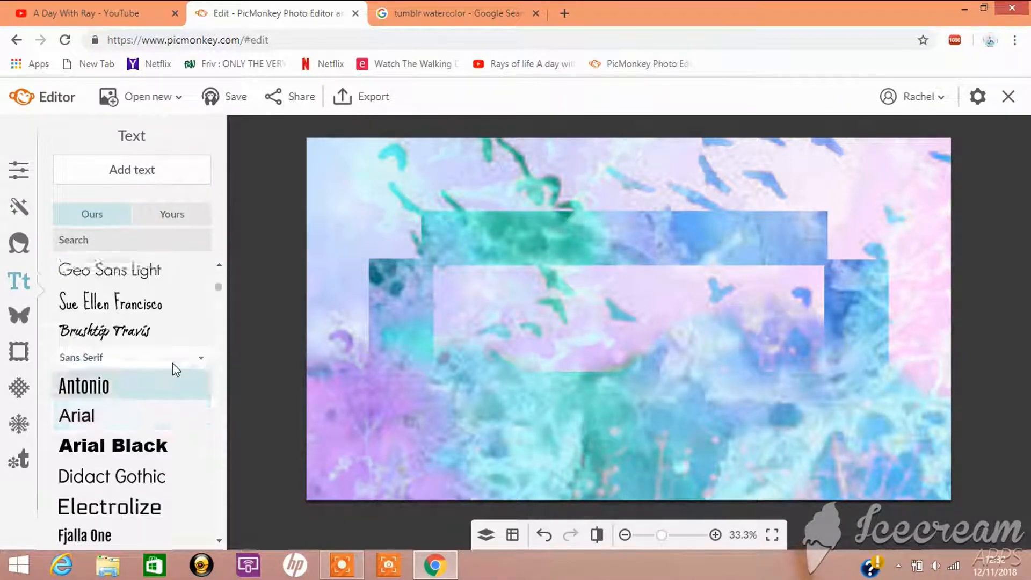
left_click(123, 170)
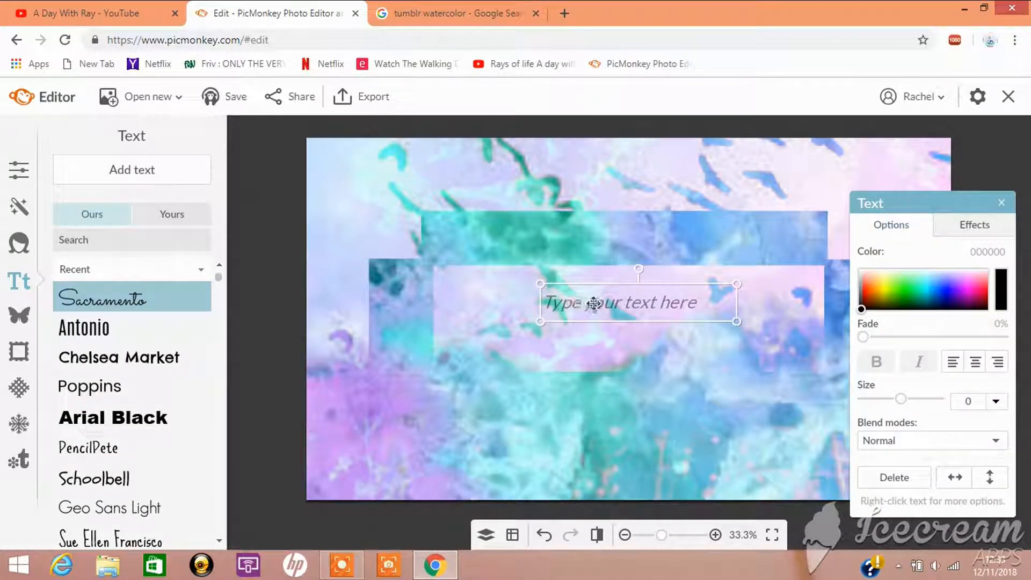
left_click(594, 303)
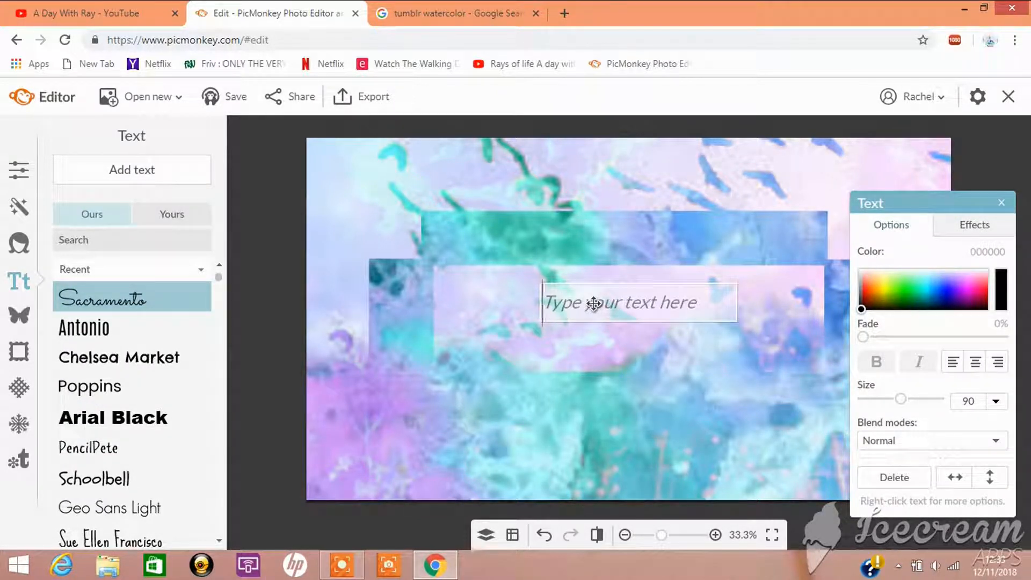
type("A Day")
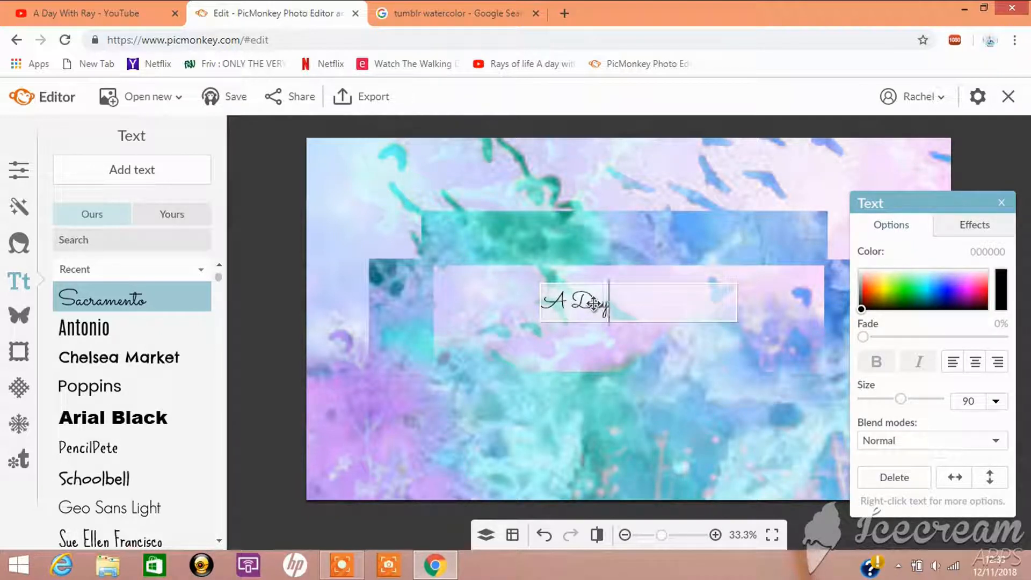
type(" With Ra")
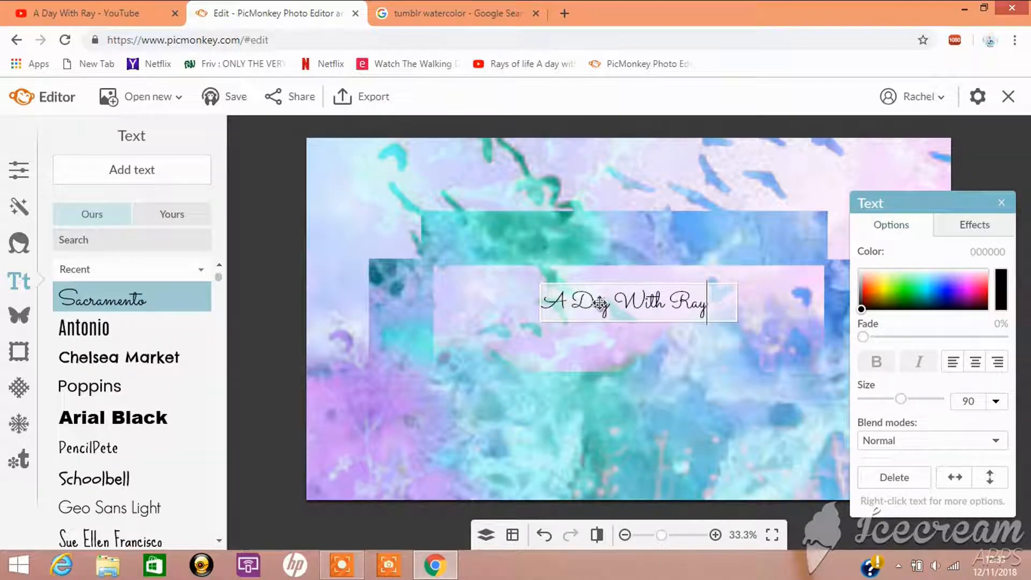
type("y")
left_click(622, 376)
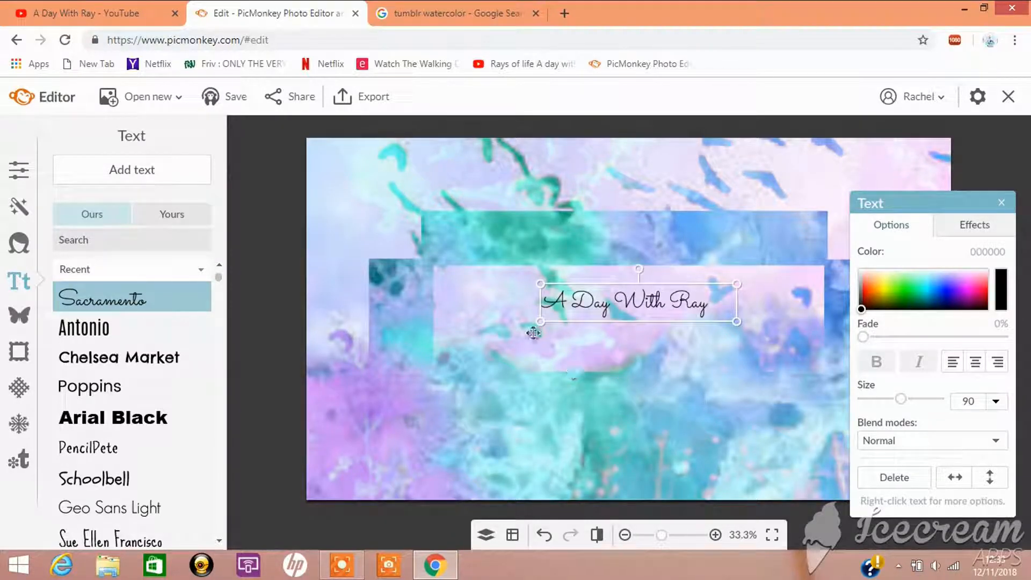
Enlarge the "A Day With Ray" title to size 185, tilt it slightly upward and fit it inside the safe area.
left_click_drag(542, 322, 425, 341)
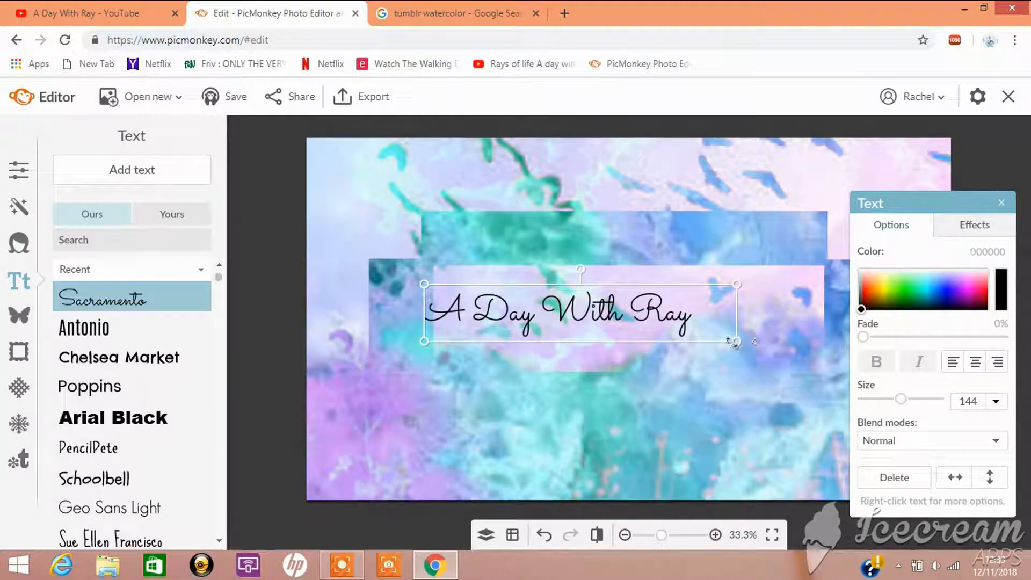
left_click_drag(739, 340, 824, 356)
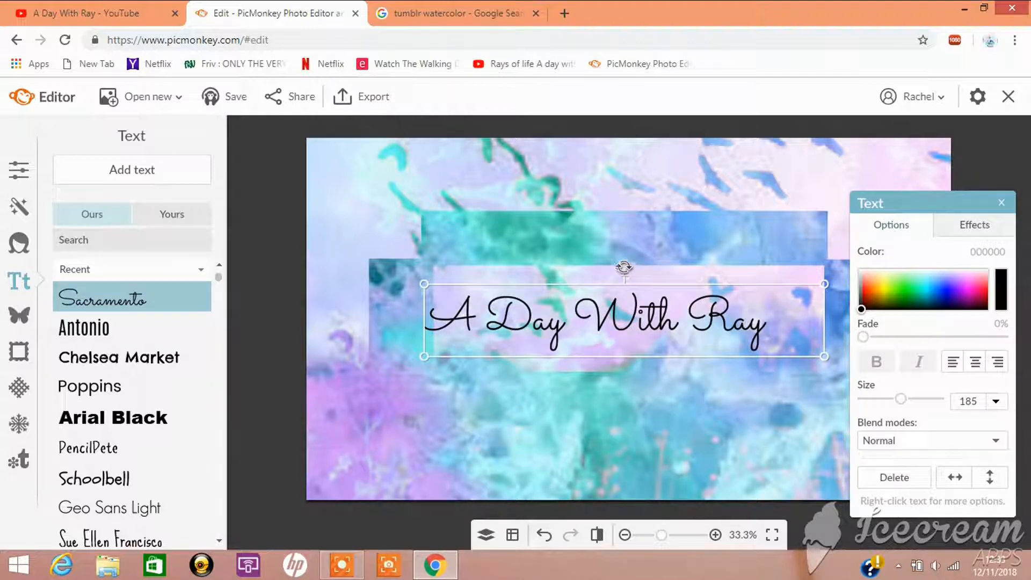
left_click_drag(623, 267, 613, 253)
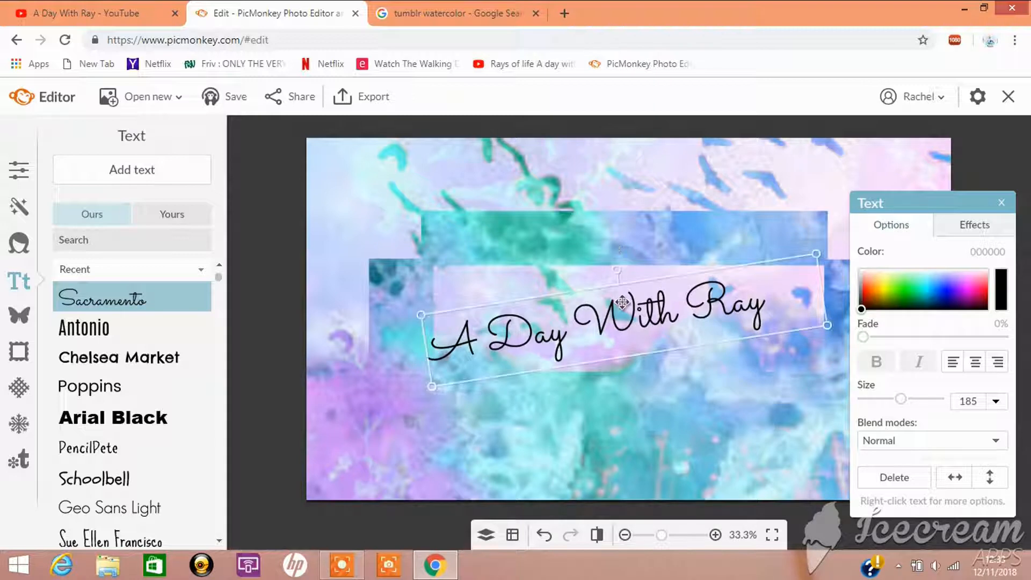
mouse_move(610, 309)
left_mouse_down()
mouse_move(622, 320)
mouse_move(615, 314)
left_mouse_up()
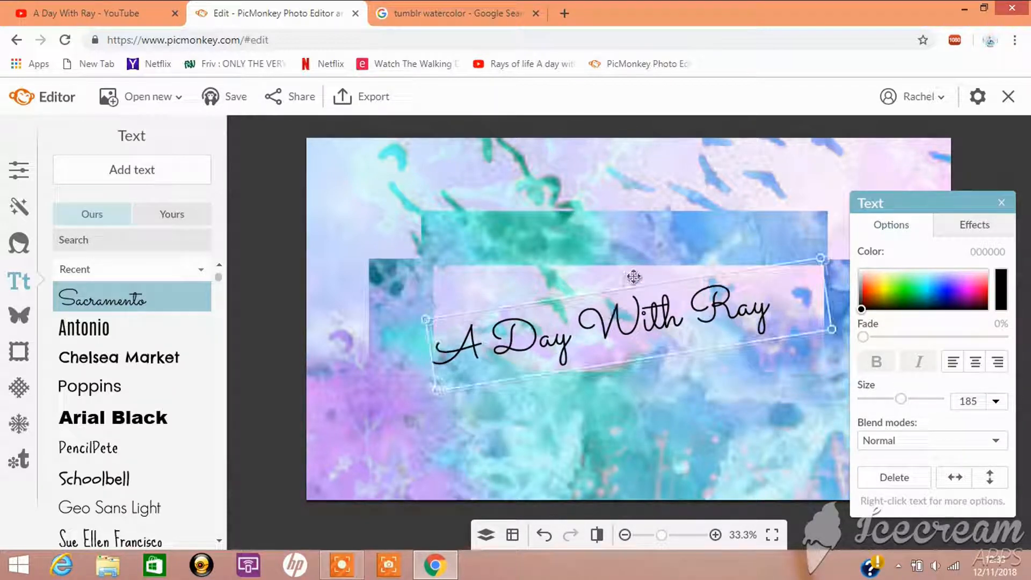
left_click_drag(620, 277, 631, 312)
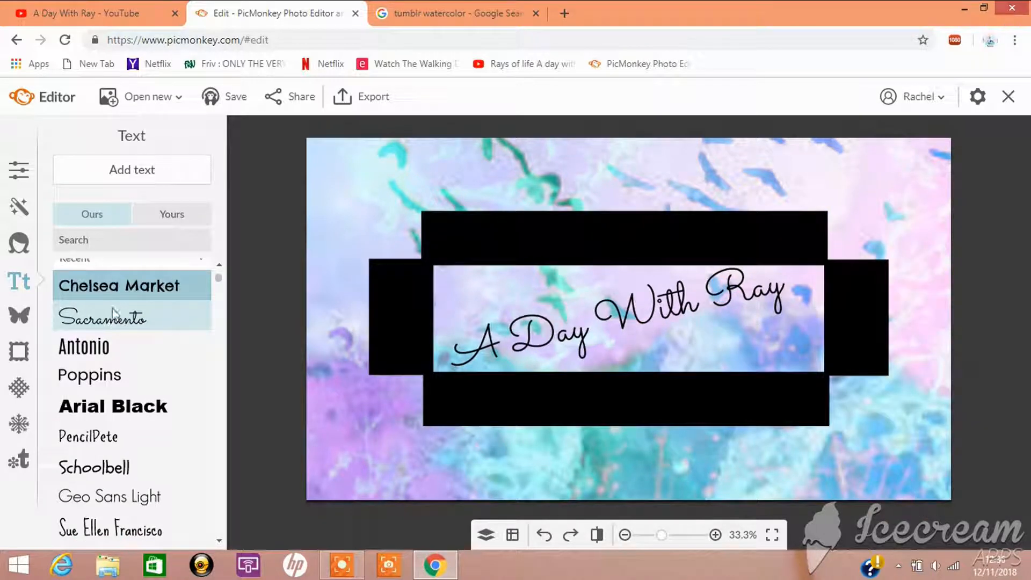
Add a second text box in the Antonio font and place it beneath the words "With Ray".
left_click(218, 266)
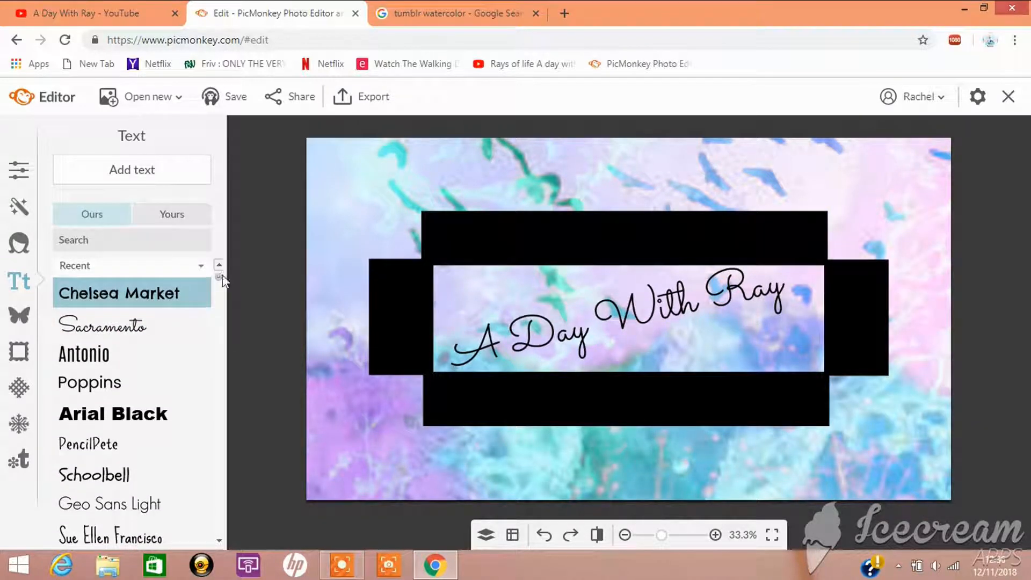
left_click_drag(221, 276, 219, 289)
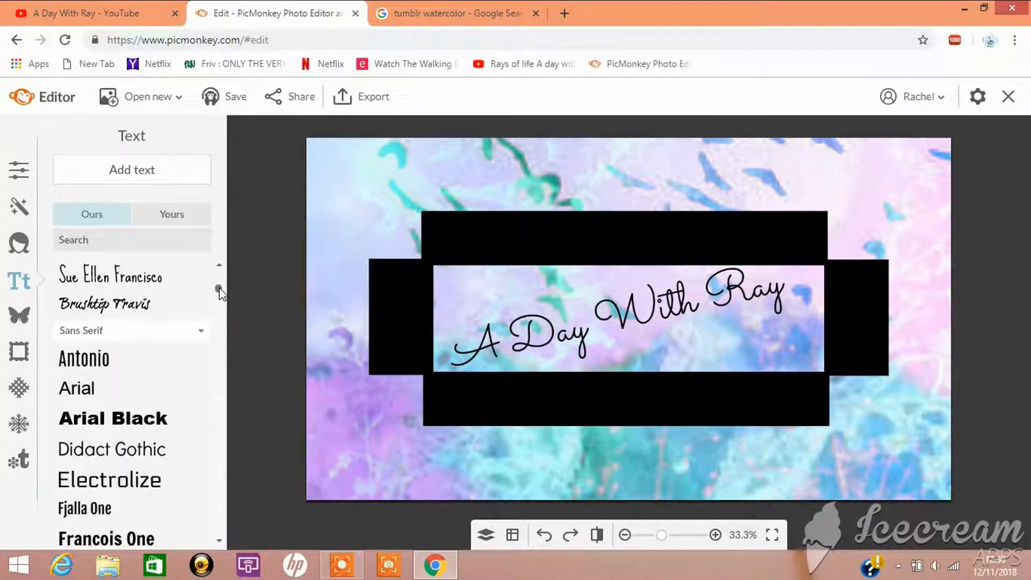
left_click(107, 357)
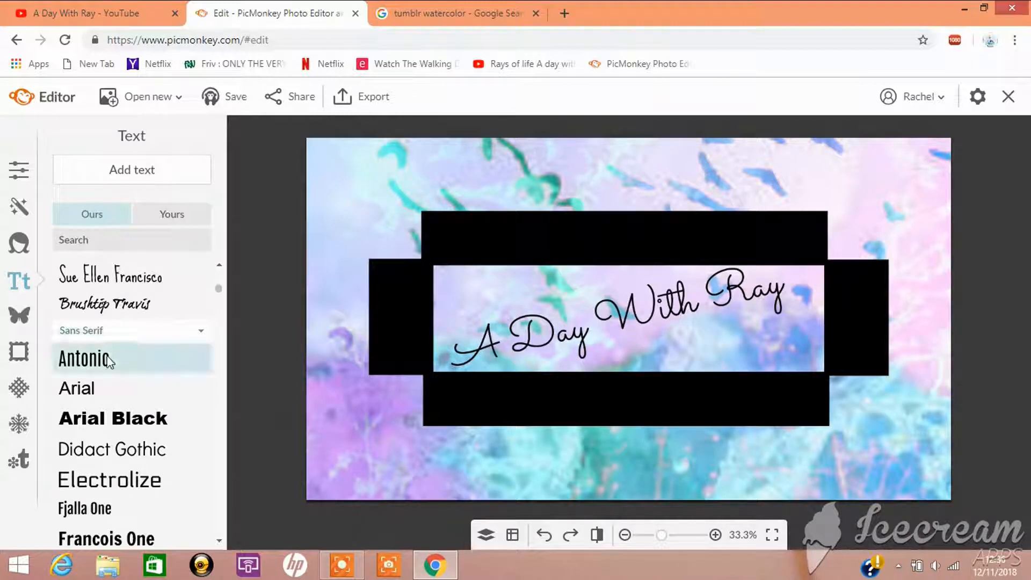
left_click(137, 173)
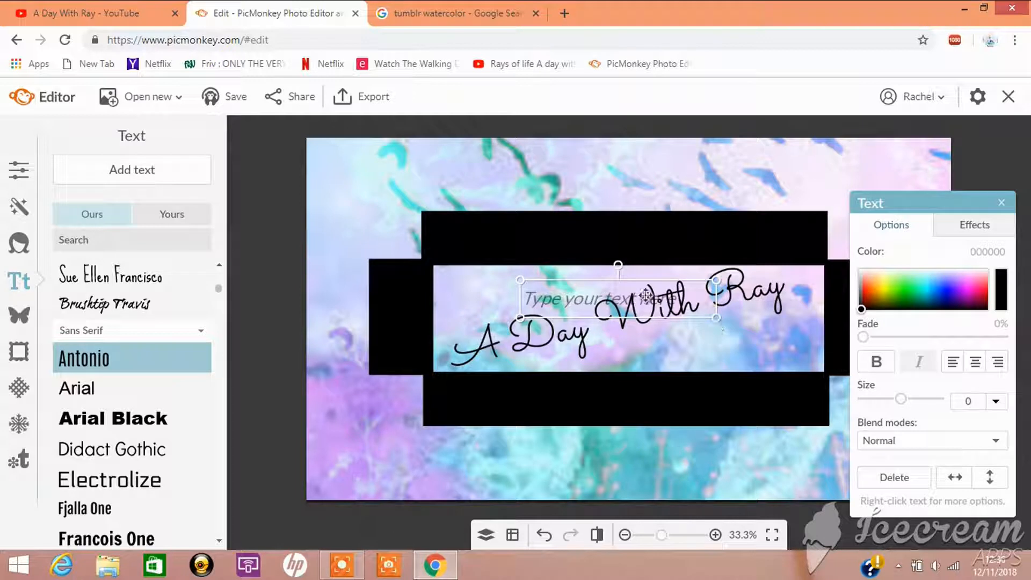
left_click_drag(645, 294, 719, 344)
left_click(602, 349)
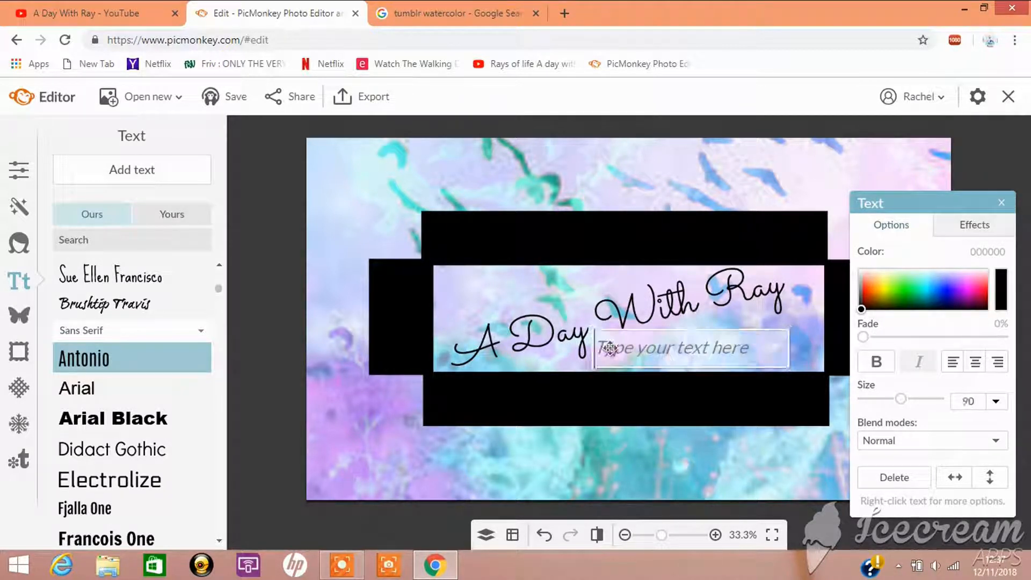
left_click(677, 352)
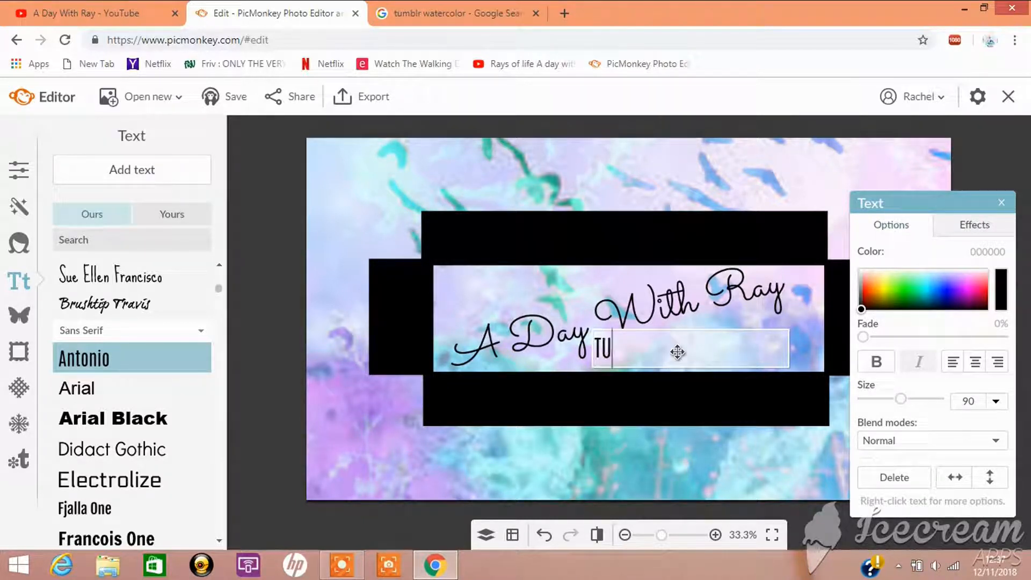
Enter "TUTORIALS|LIFESTYLE|TRAVEL|FASHION" in the Antonio text box.
type("TUTORI")
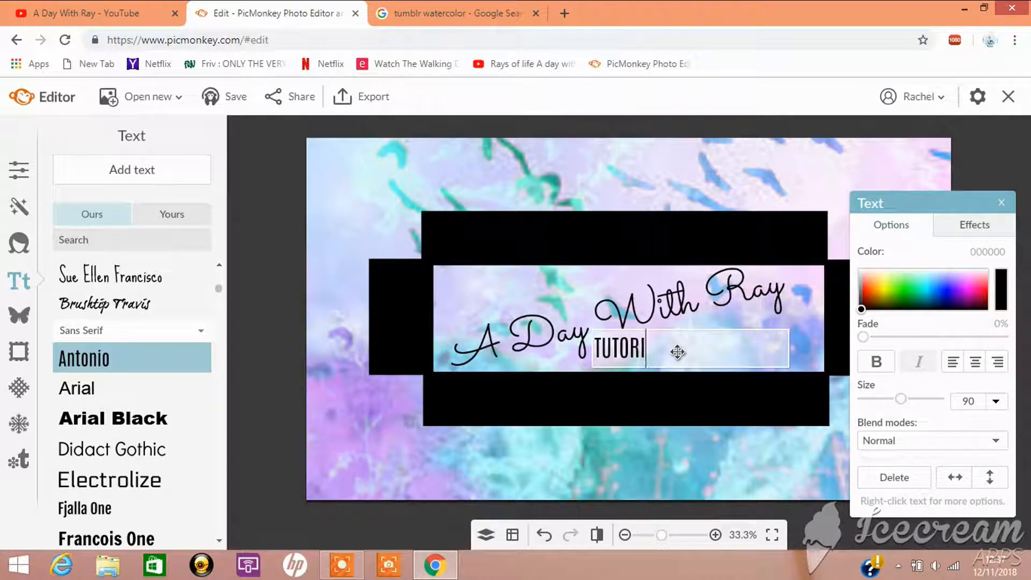
type("ALS|")
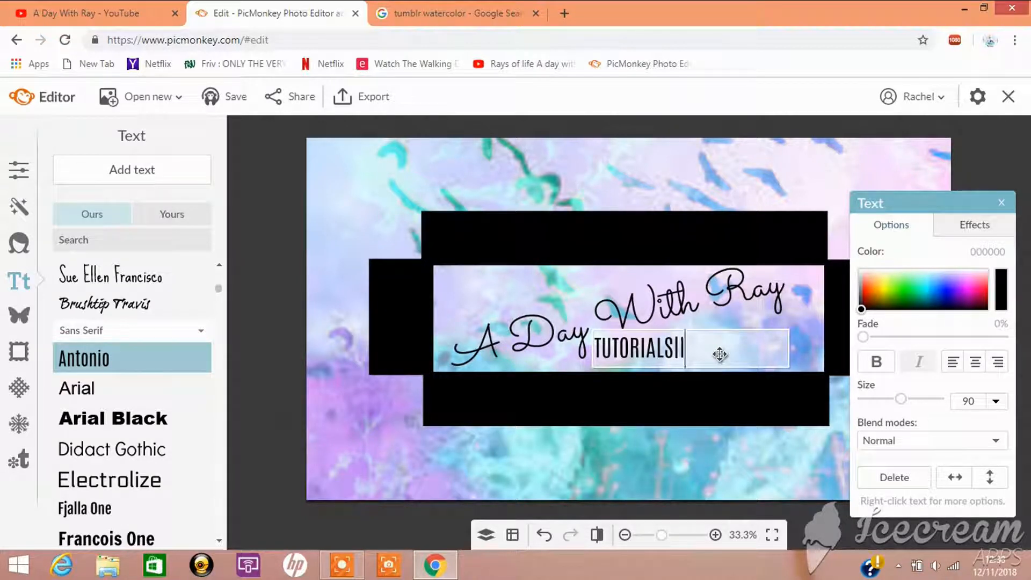
type("ILI")
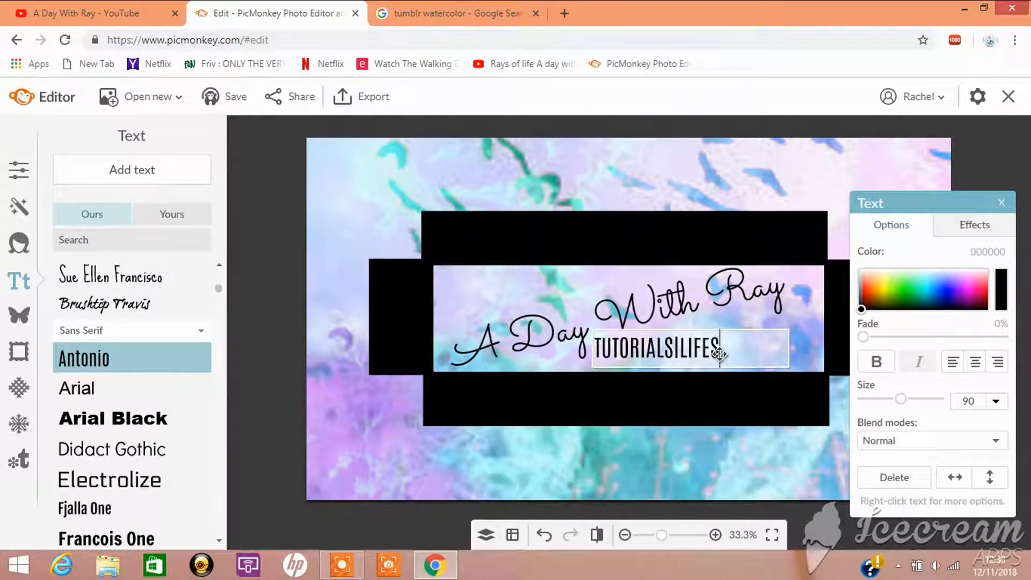
type("FESTYLE|TRA")
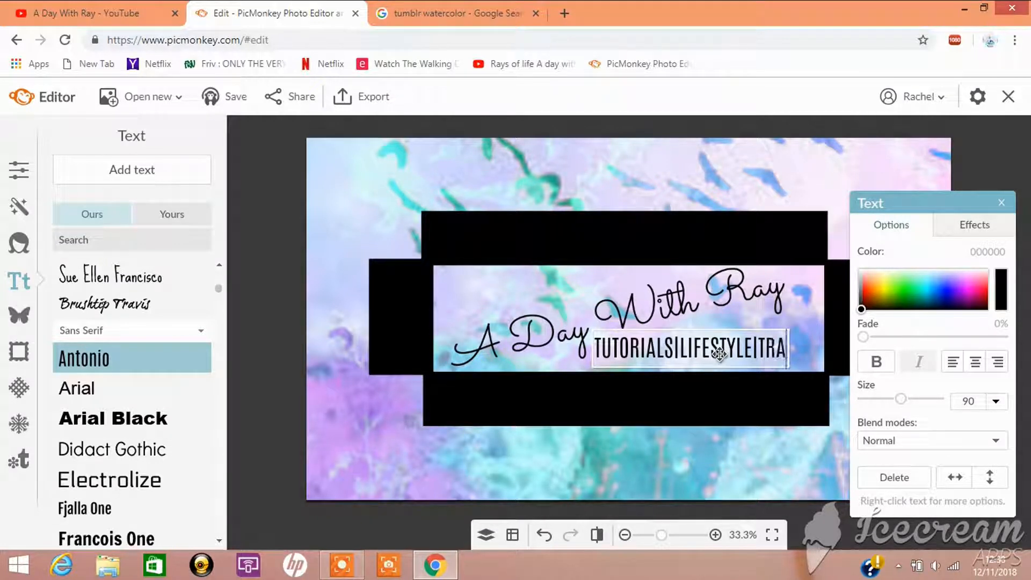
type("VEL")
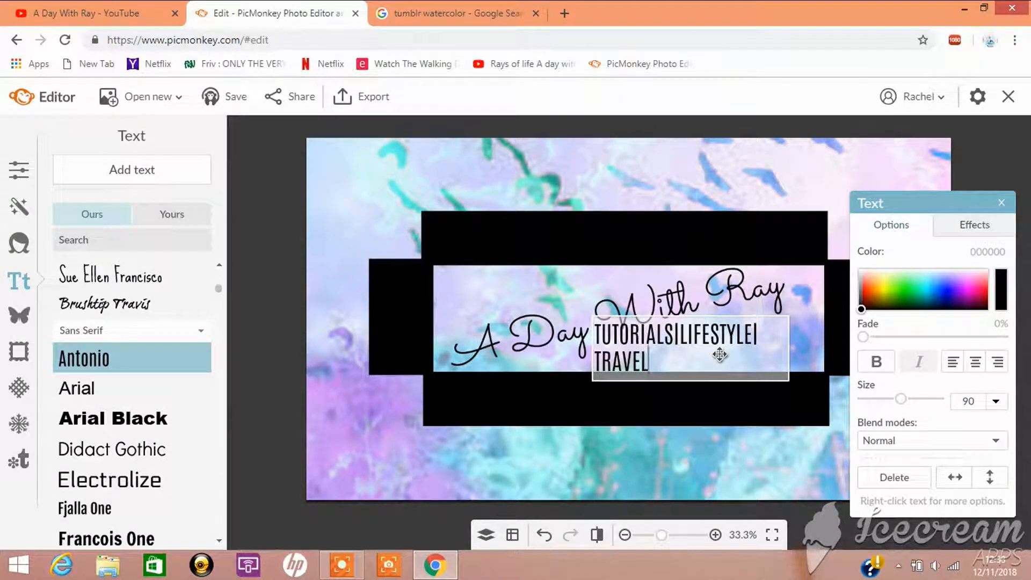
type("|FASHION")
left_click(569, 285)
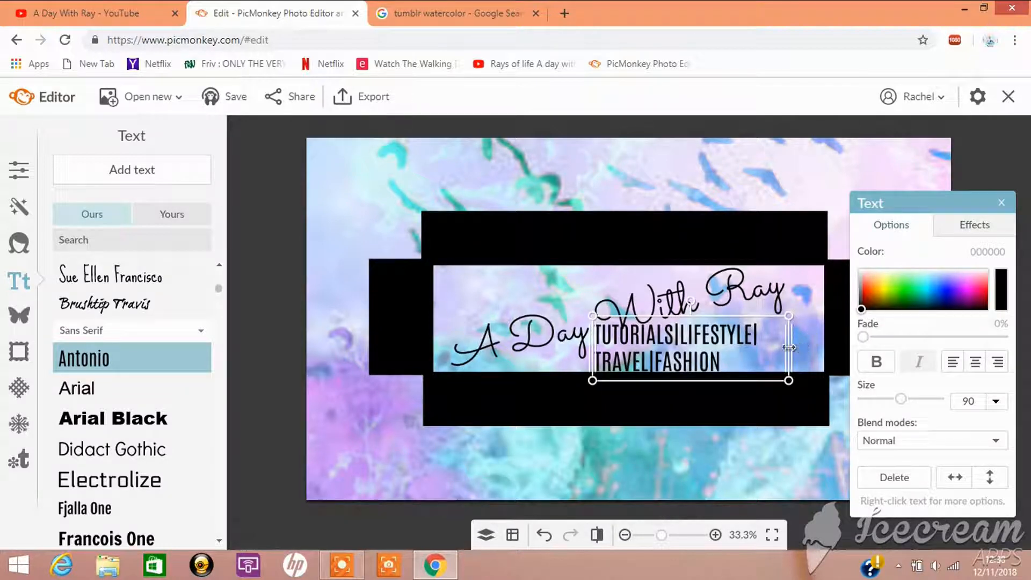
Resize the Antonio tagline to a small single line and fit it under "With Ray" inside the safe area.
left_click_drag(789, 348, 862, 344)
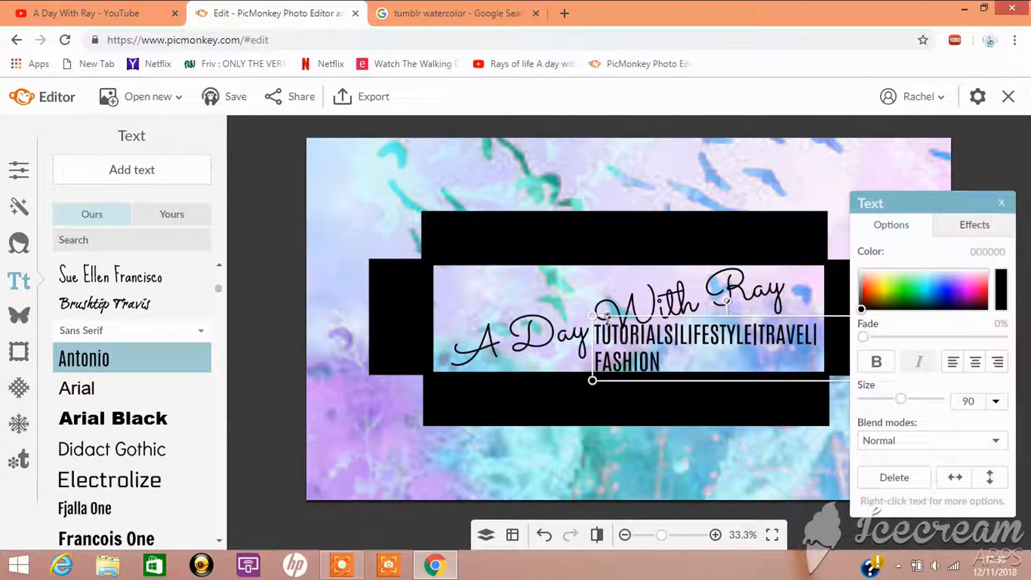
left_click_drag(592, 314, 634, 363)
left_click(640, 361)
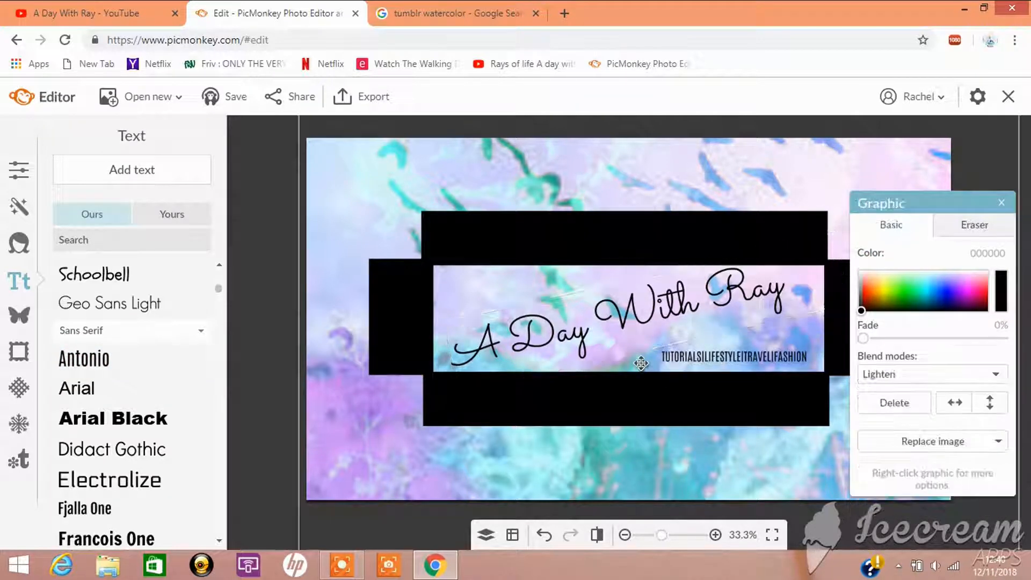
Switch to the Google Images page and search for "tumblr ARROW".
left_click(433, 22)
scroll(253, 161, "up", 5)
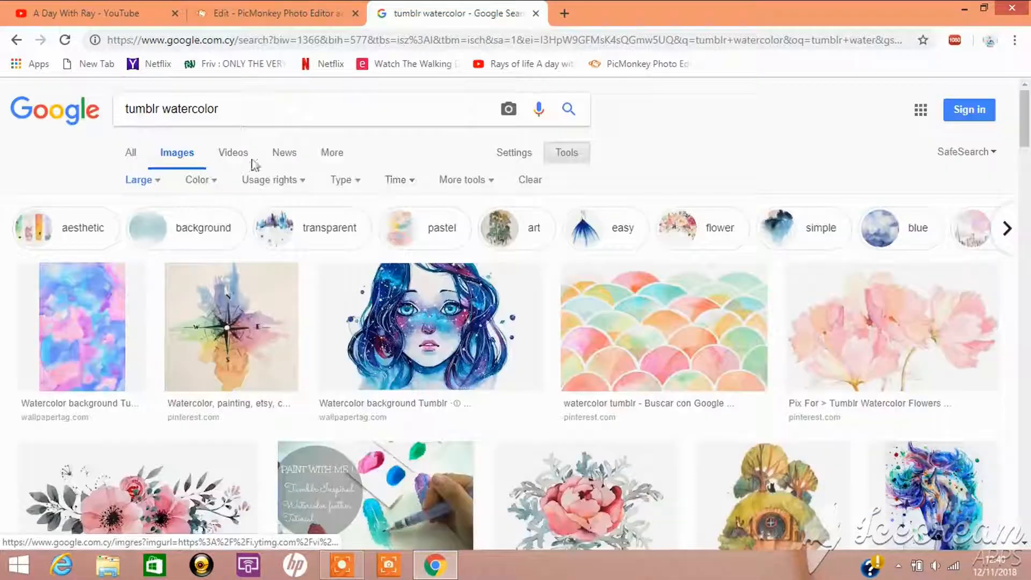
double_click(164, 107)
type("A")
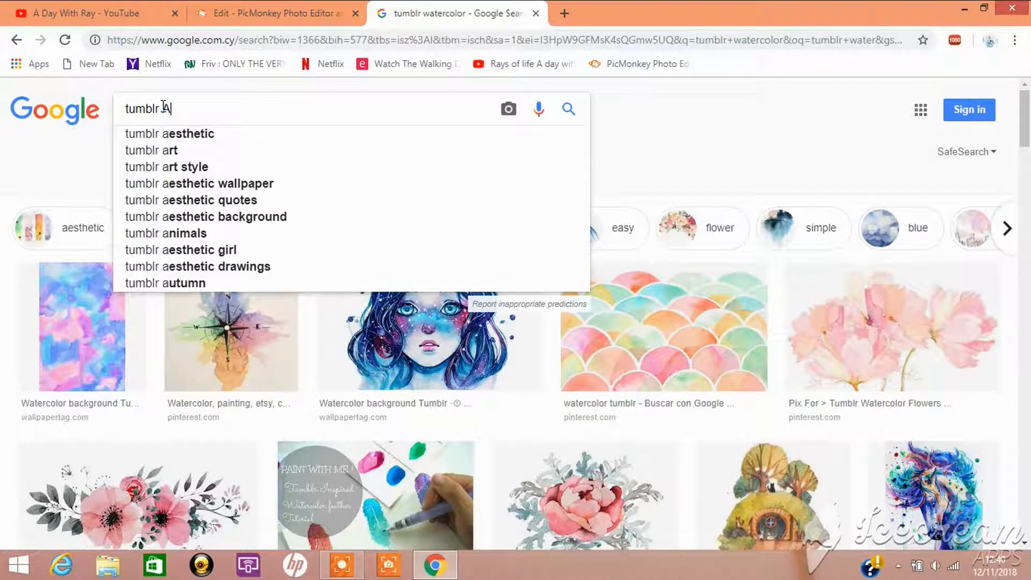
type("RROW")
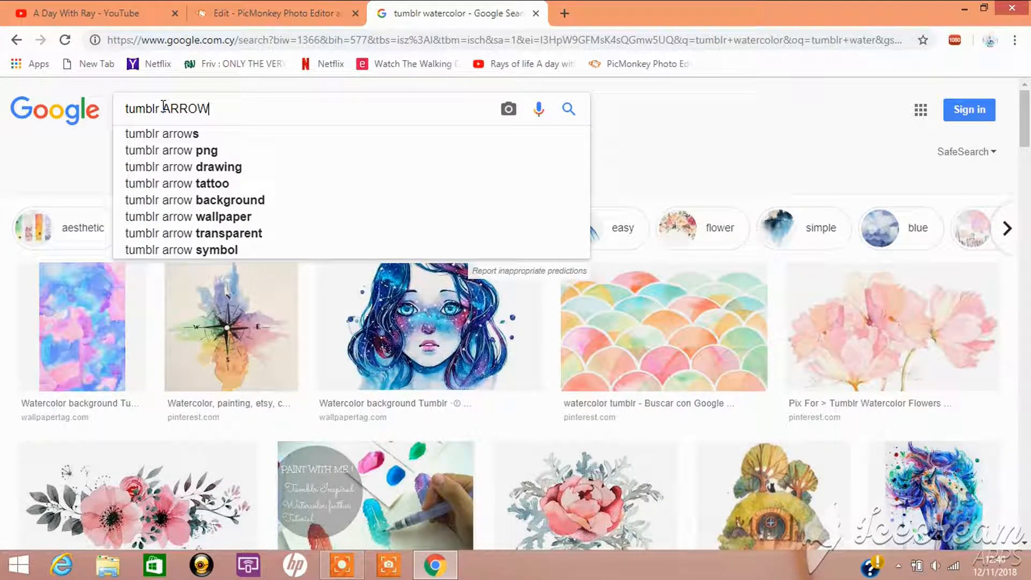
key("Return")
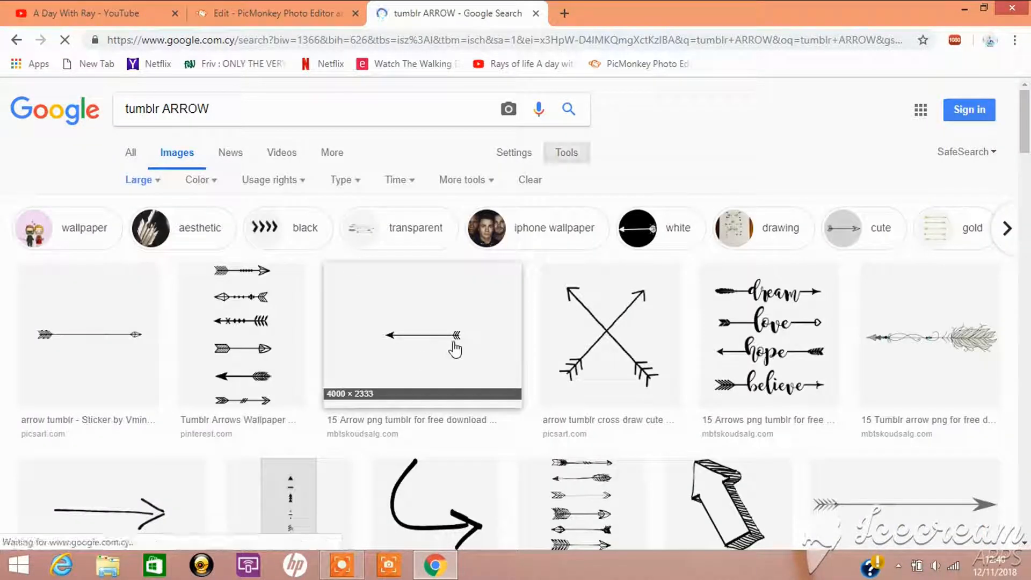
Find the black feathered arrow with an outlined heart in its middle and save it to the Desktop as a PNG image.
scroll(456, 349, "down", 15)
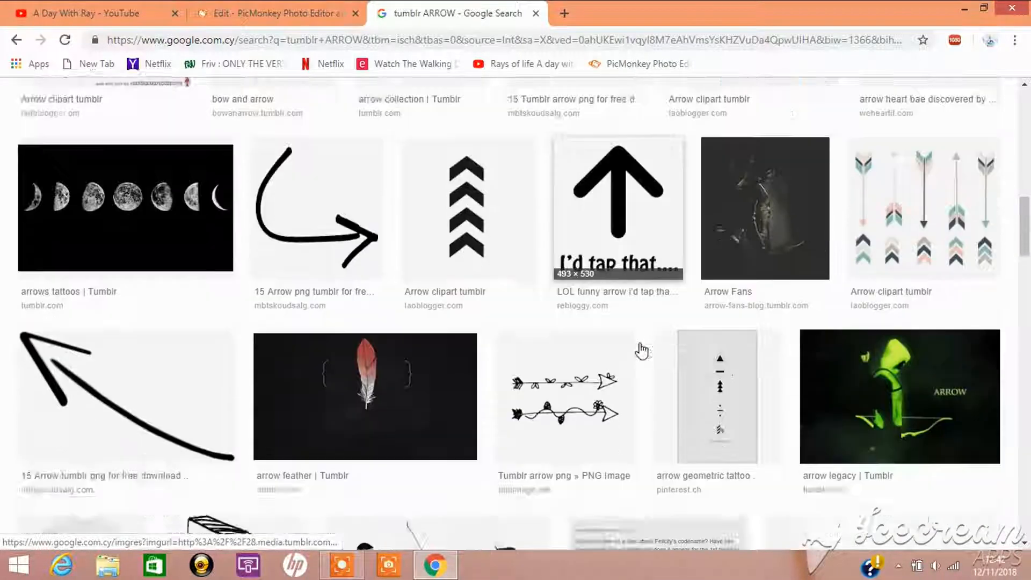
scroll(642, 350, "down", 10)
left_click(114, 443)
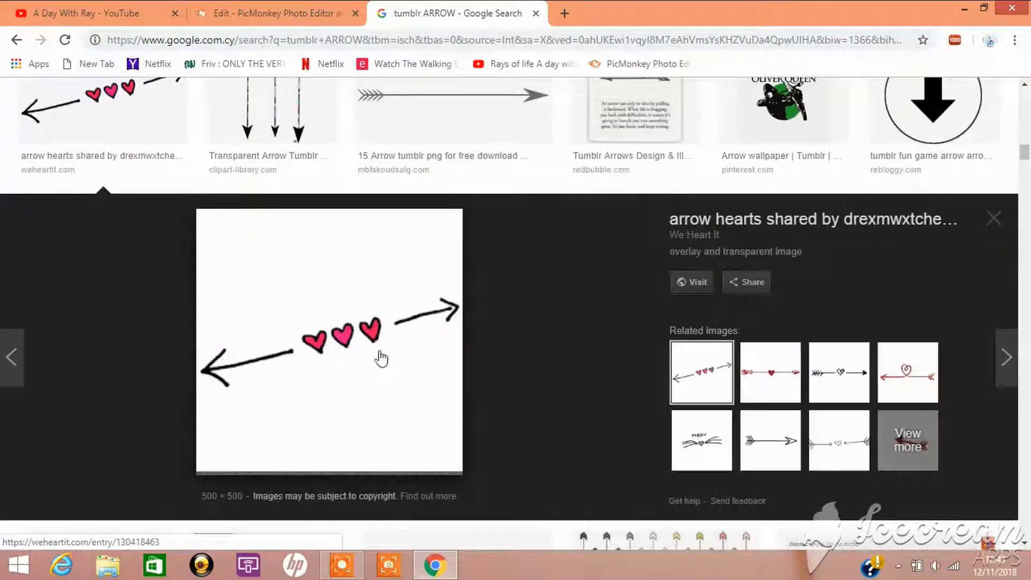
left_click(853, 383)
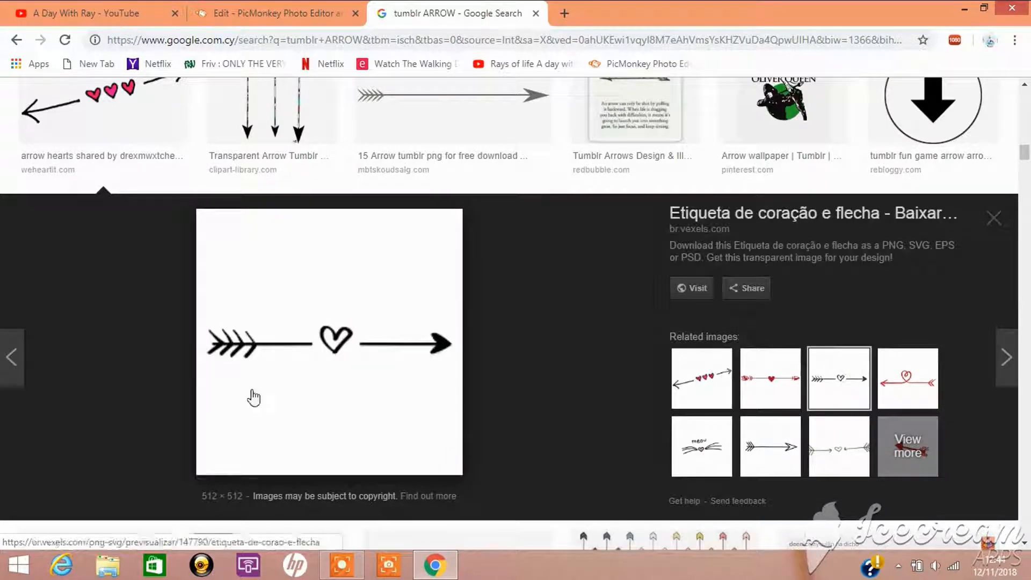
right_click(324, 379)
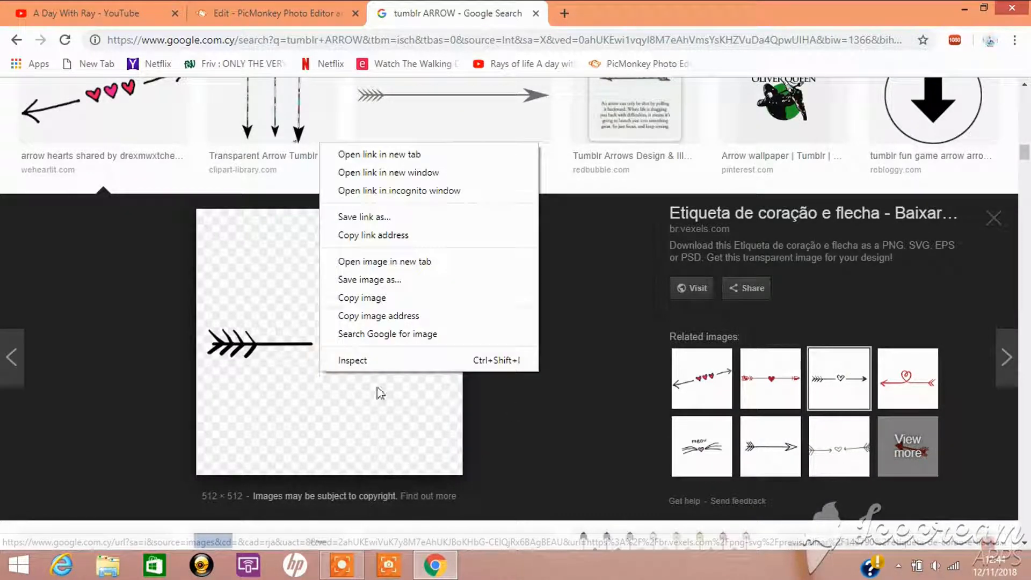
left_click(384, 282)
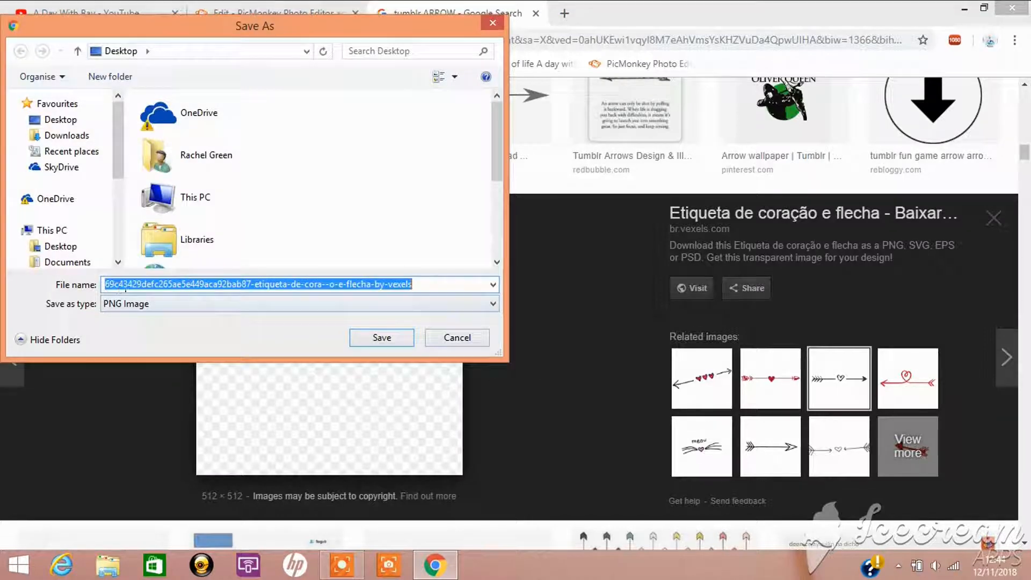
key("Return")
Return to PicMonkey, add the saved heart arrow as a graphic and place it small, directly before the tagline and pointing at it.
left_click(288, 13)
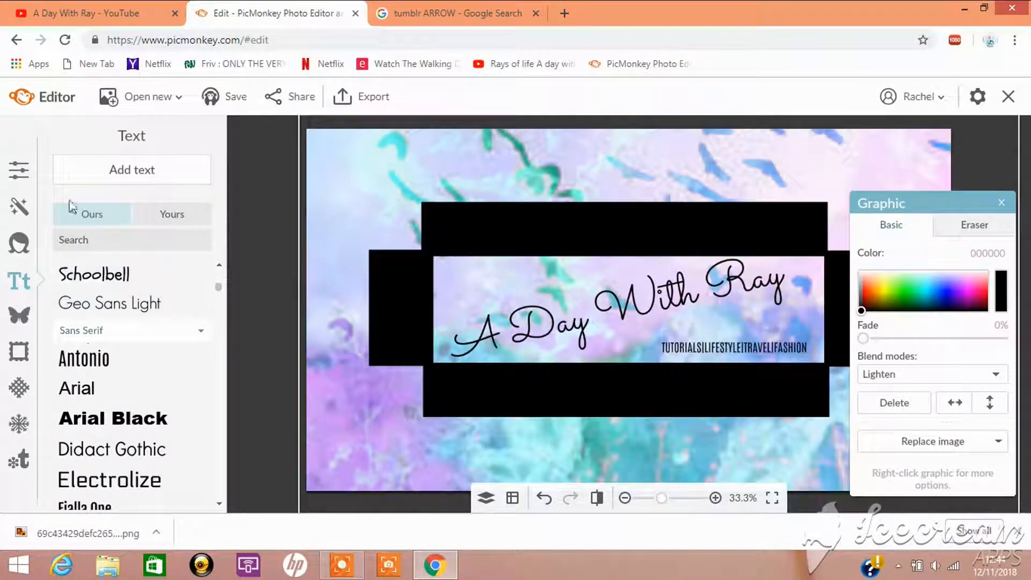
left_click(21, 320)
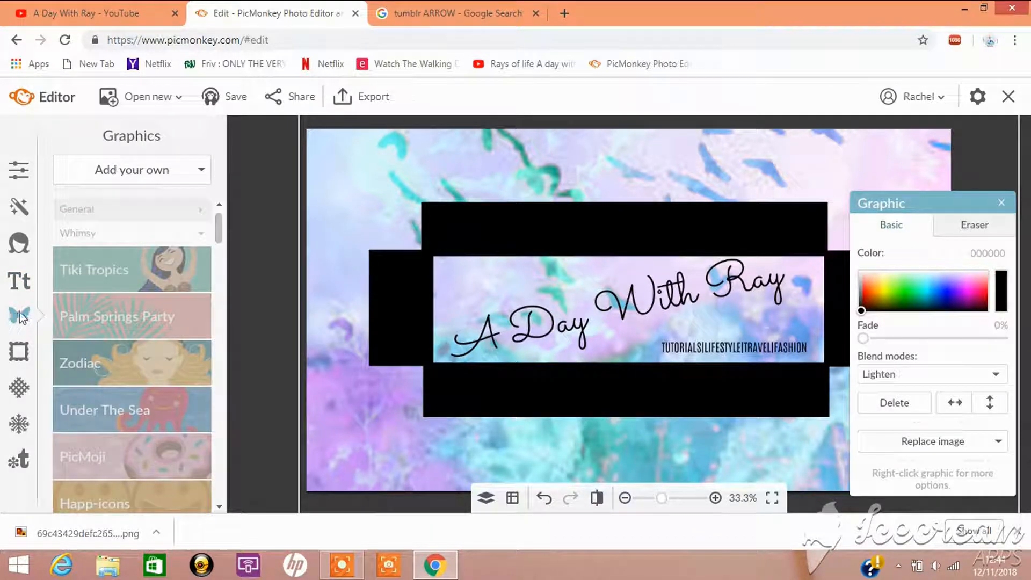
left_click(144, 172)
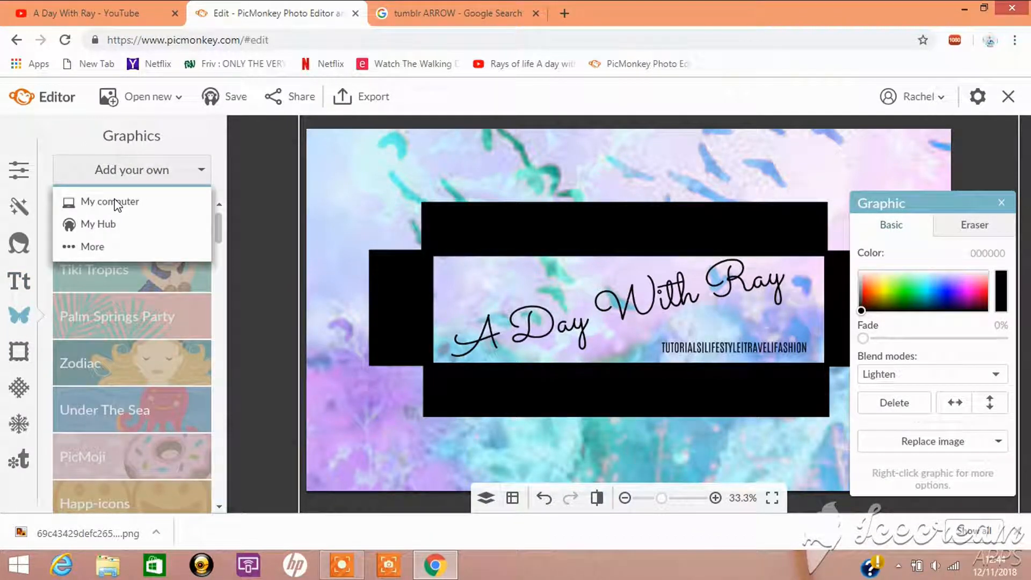
left_click(117, 204)
left_click(375, 336)
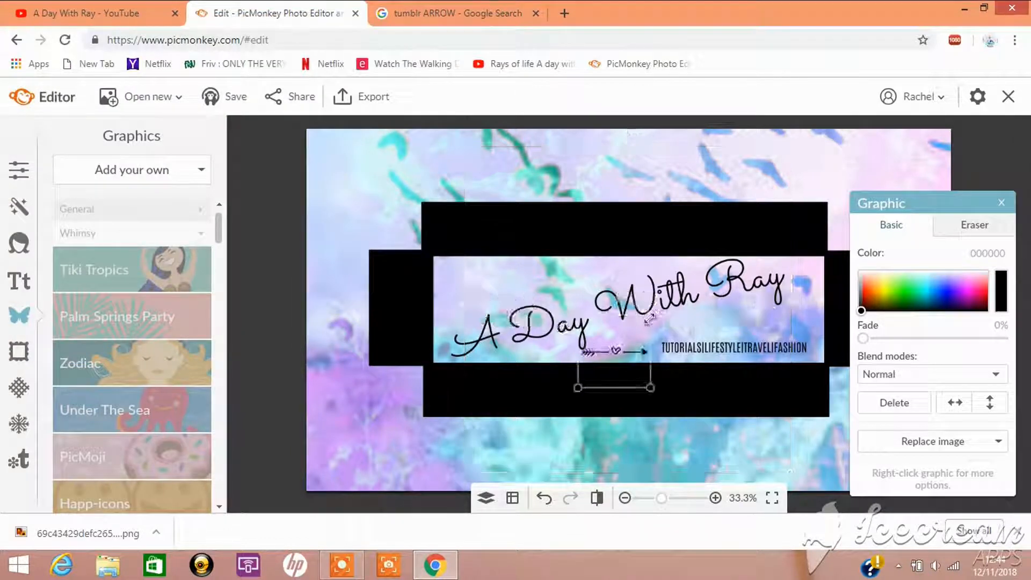
left_click_drag(610, 357, 622, 354)
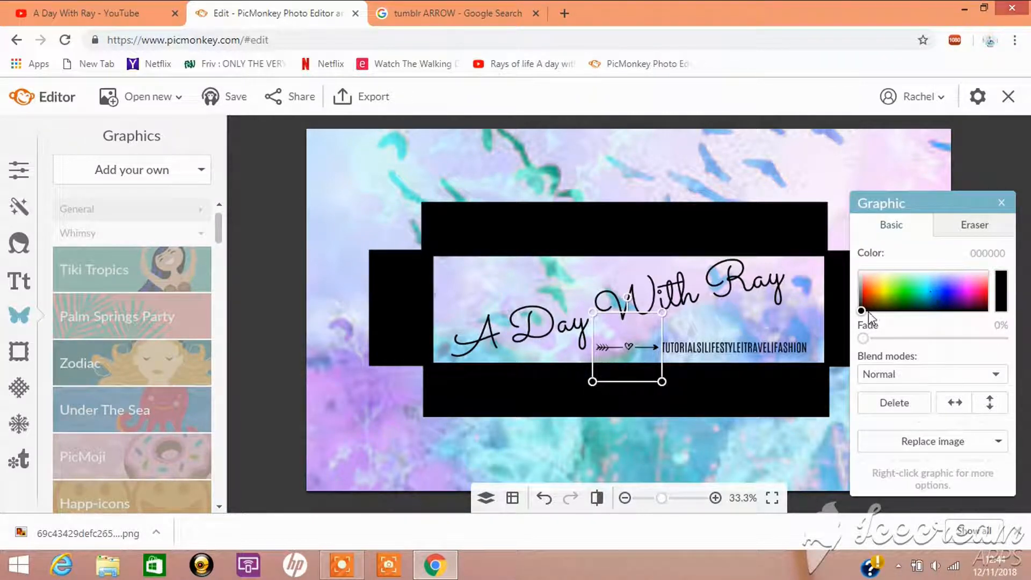
Try blue and green colours on the heart arrow and return it to black.
left_click_drag(861, 312, 965, 299)
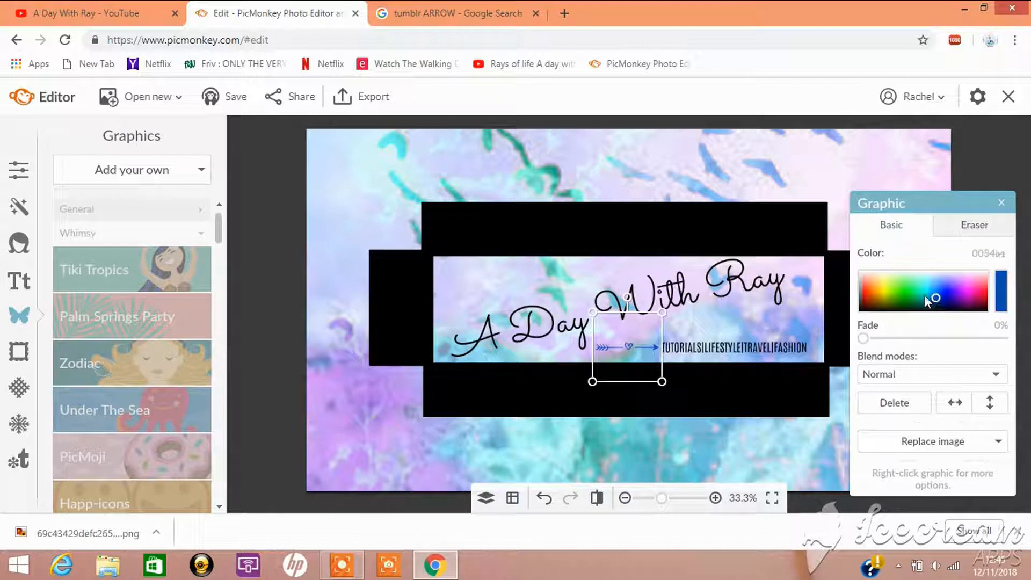
left_click_drag(924, 295, 901, 294)
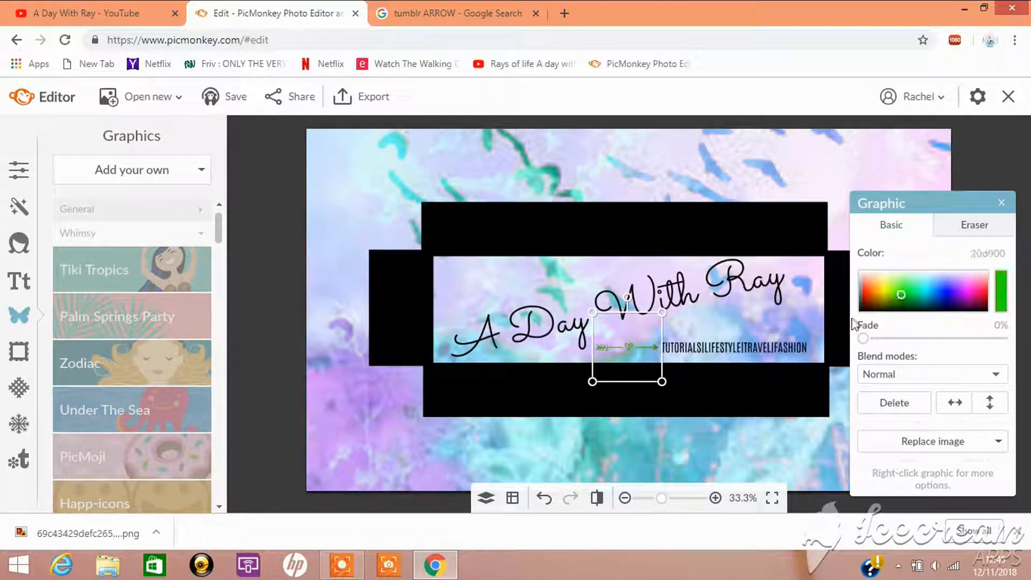
left_click_drag(854, 322, 856, 317)
left_click(664, 348)
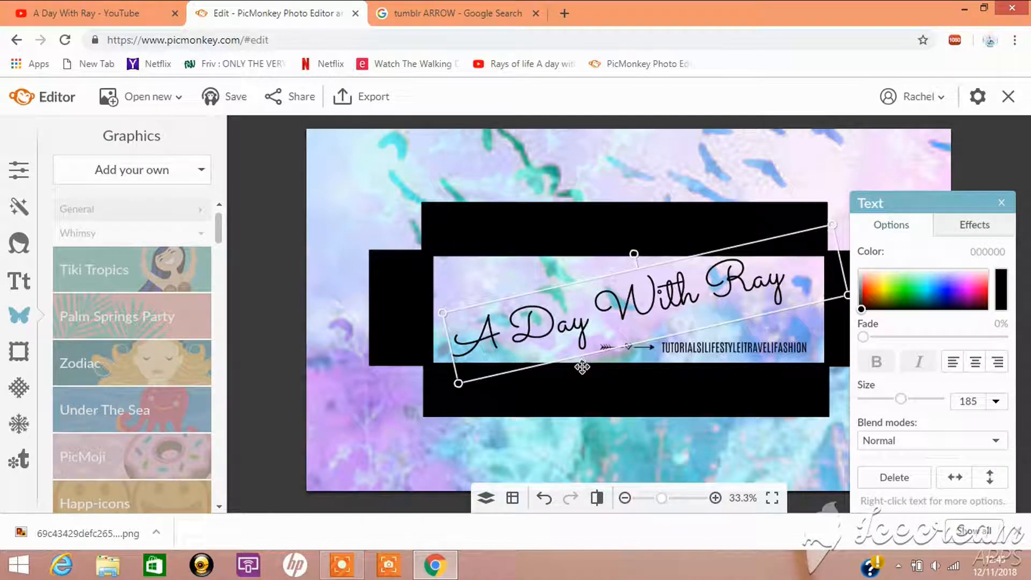
left_click(627, 383)
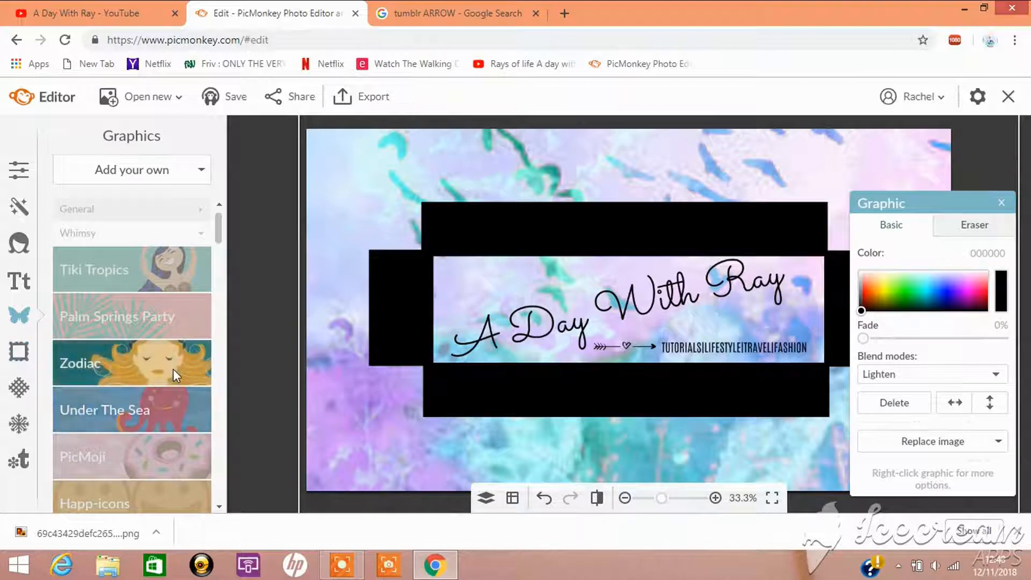
Add pale pink, magenta and light pink daisies from the Daisies graphics and cluster them around the word "Ray".
scroll(184, 359, "down", 10)
scroll(182, 359, "down", 15)
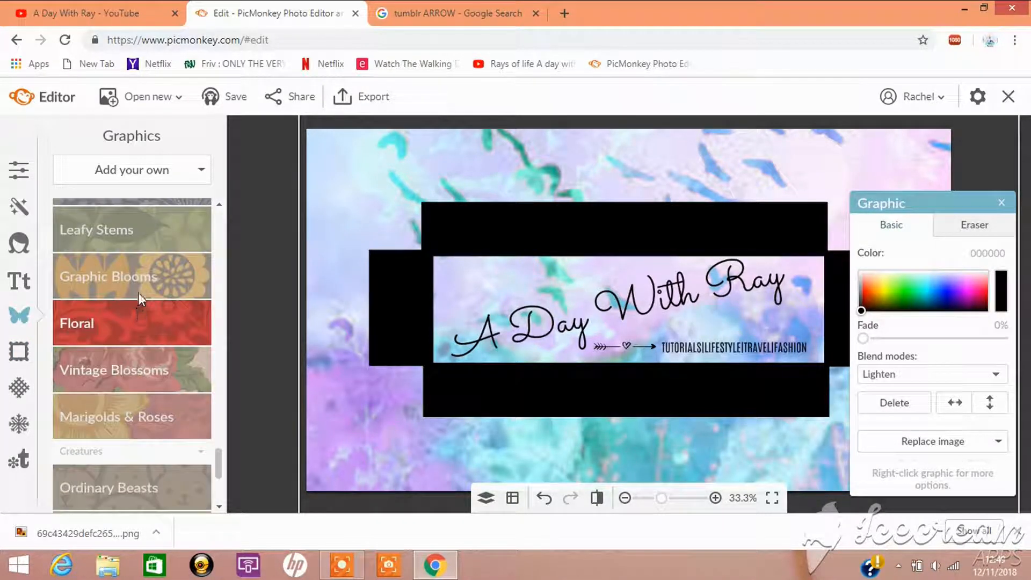
scroll(153, 317, "up", 4)
left_click(155, 320)
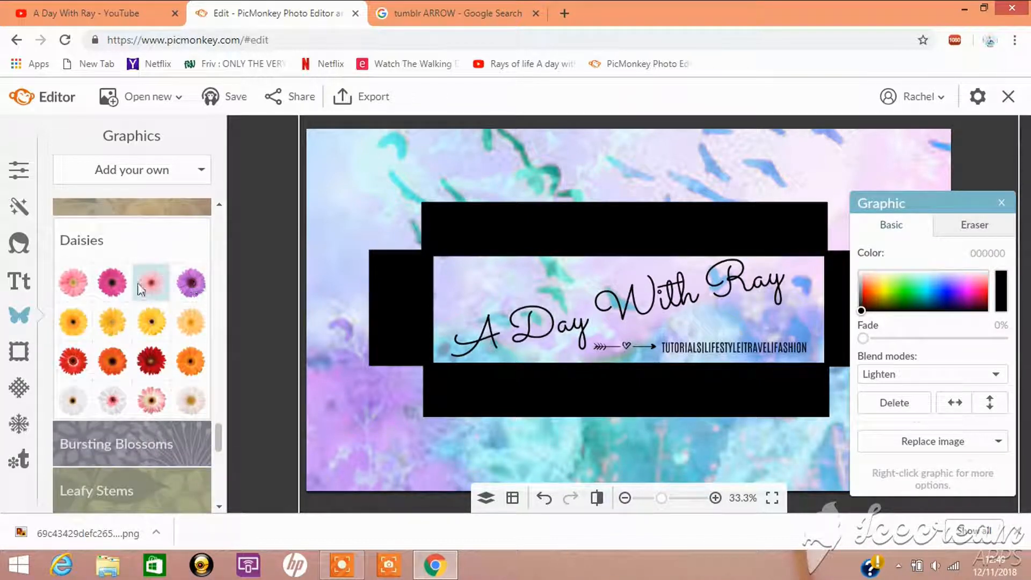
left_click_drag(166, 291, 484, 290)
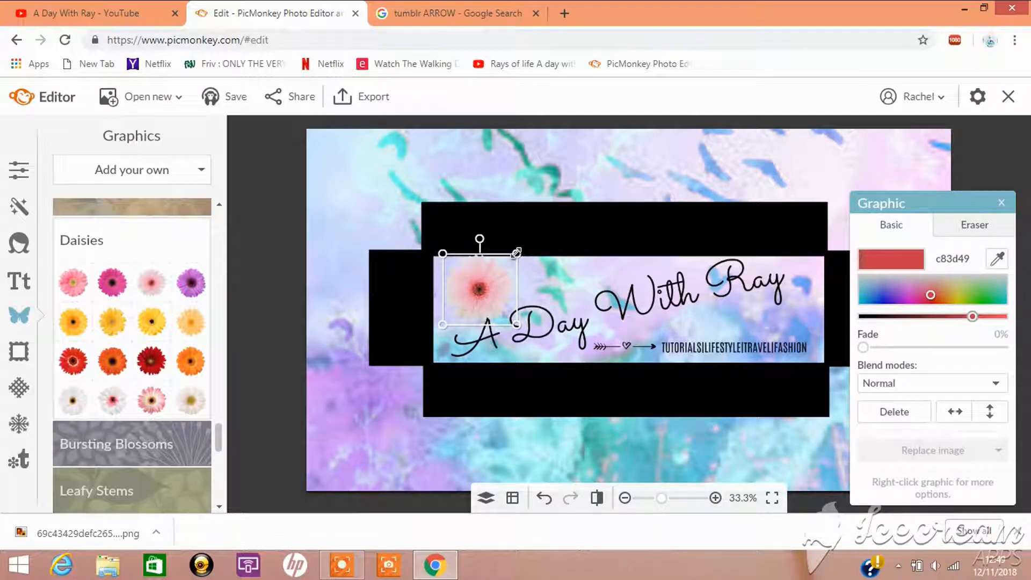
left_click_drag(517, 253, 786, 304)
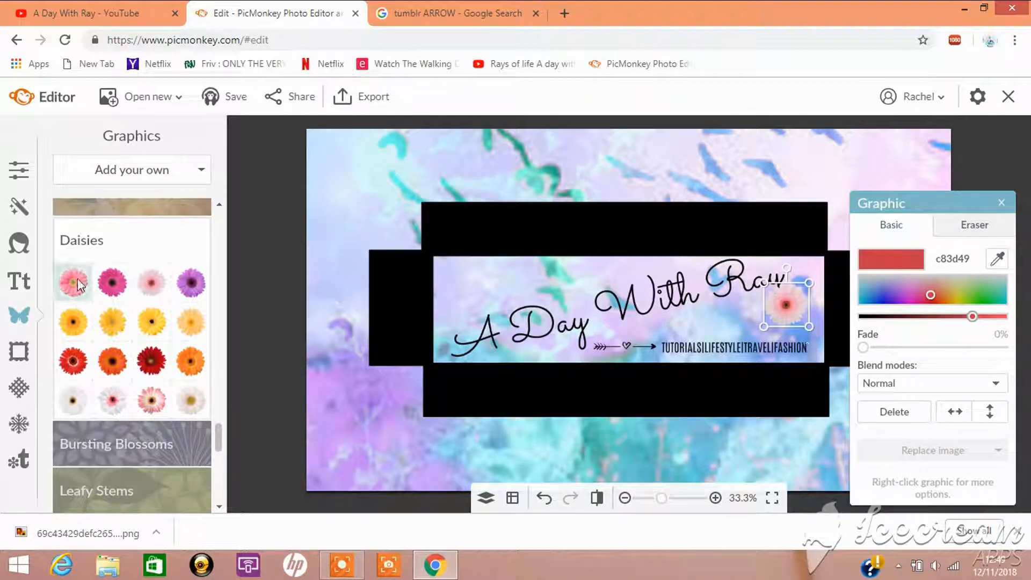
left_click_drag(109, 287, 740, 288)
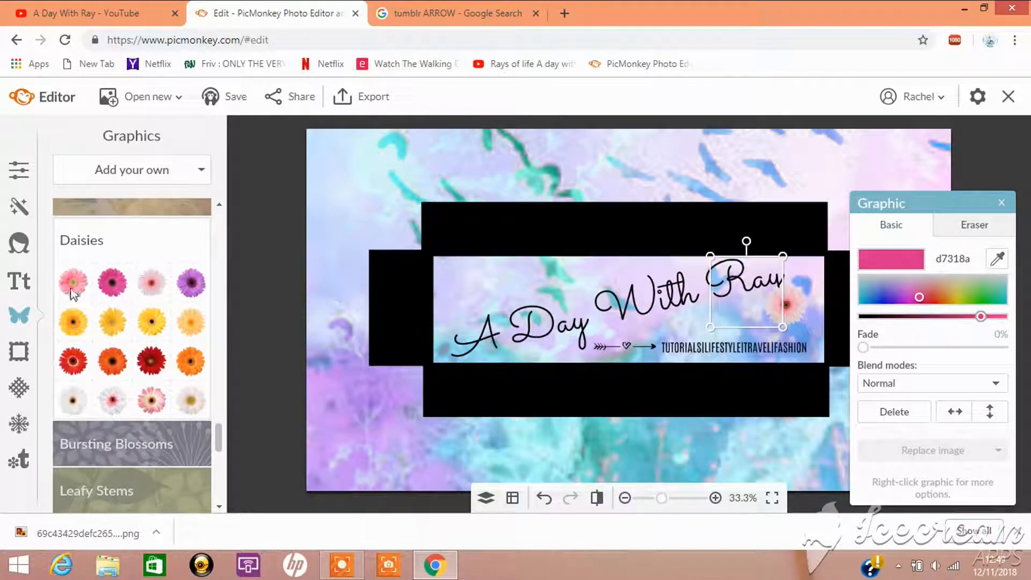
left_click_drag(70, 286, 788, 273)
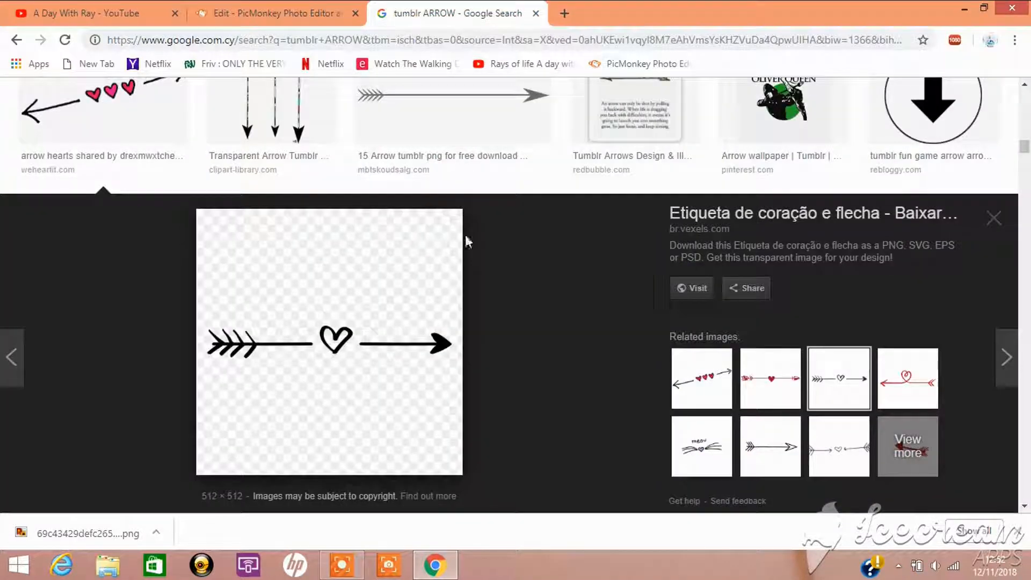
Search Google Images for "tumblr N E S W ICON" and save the cream crossed-arrows compass picture to the Desktop as a JPEG.
key("Escape")
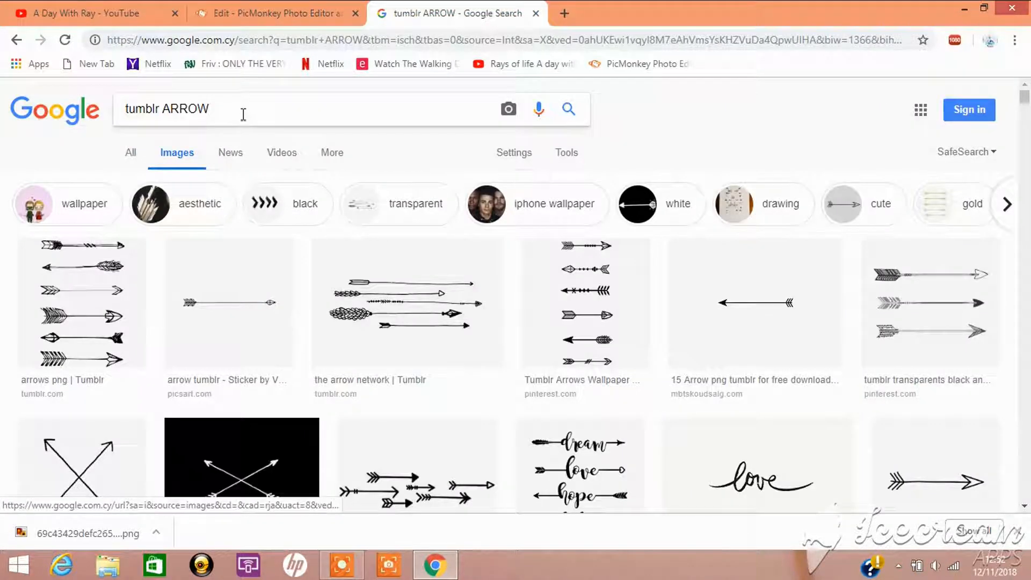
left_click_drag(244, 115, 163, 110)
key("BackSpace")
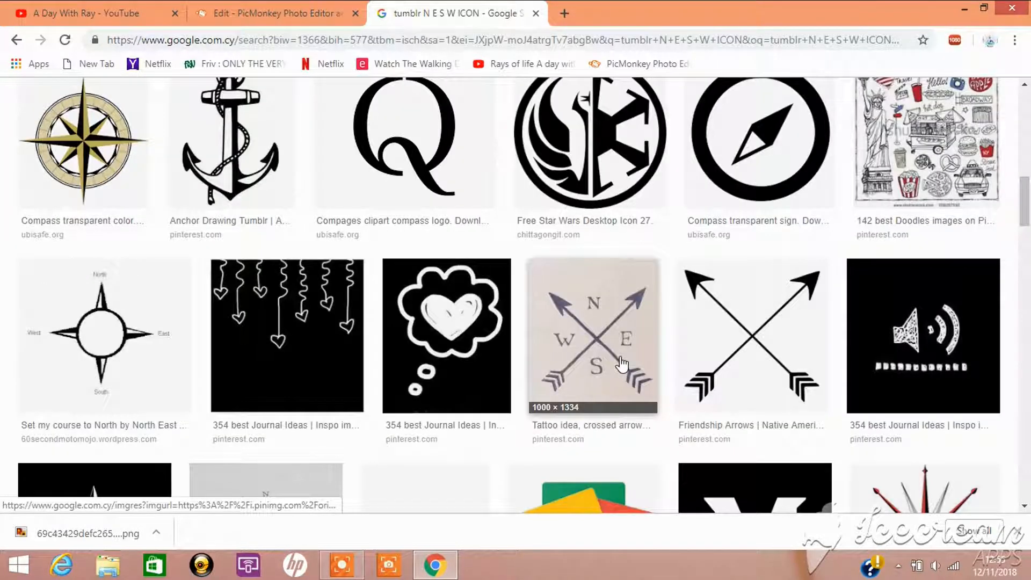
left_click(622, 365)
right_click(398, 389)
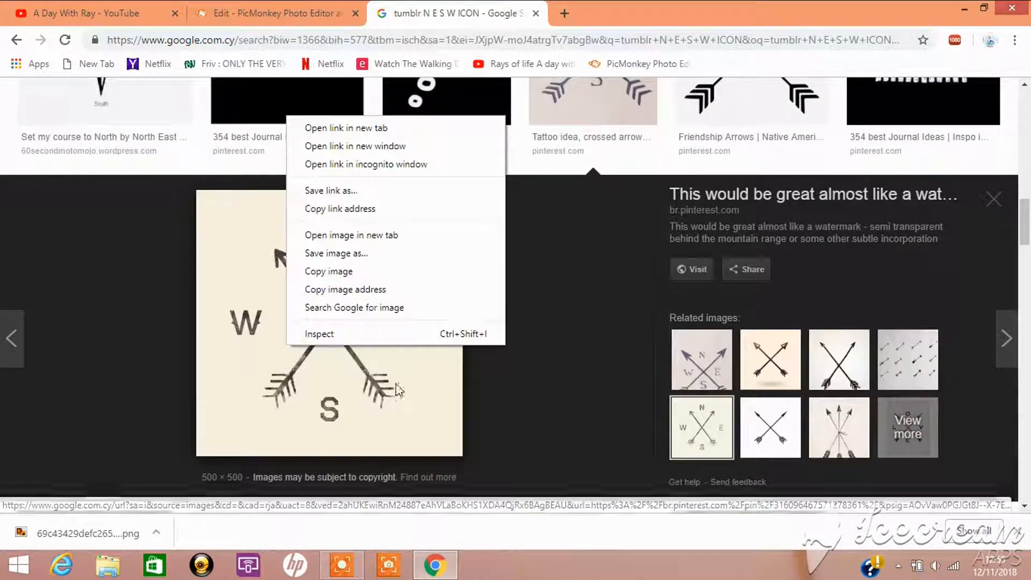
left_click(330, 190)
left_click(392, 338)
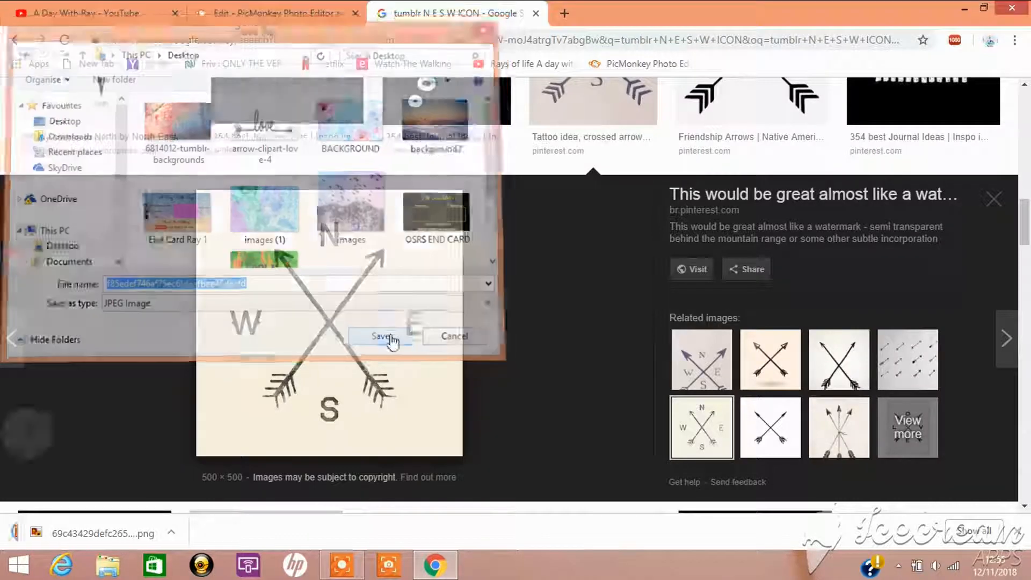
Add the saved compass picture to the PicMonkey banner above the letter "A", tilt it slightly counter-clockwise and fade out its cream background.
left_click(272, 14)
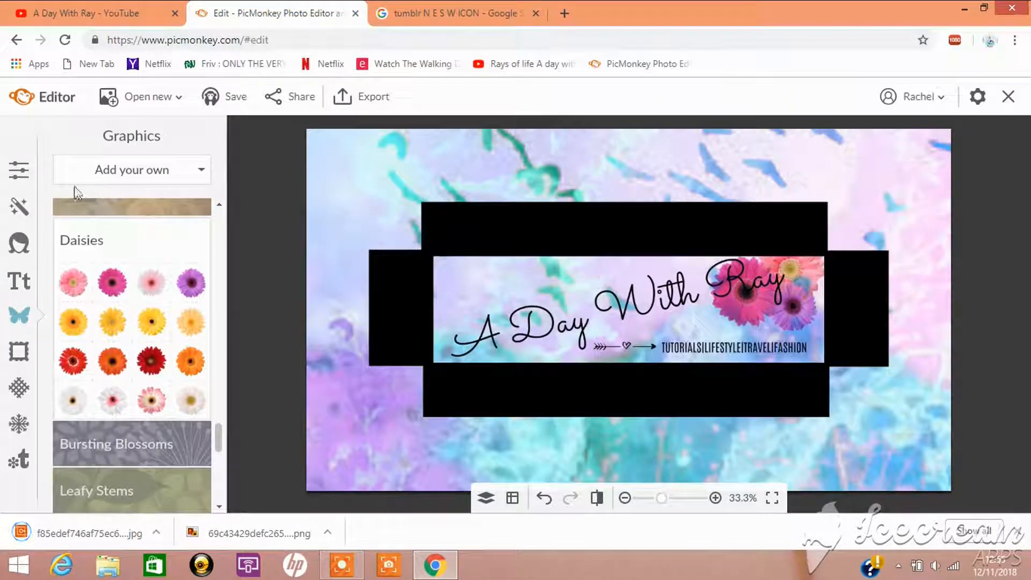
left_click(134, 172)
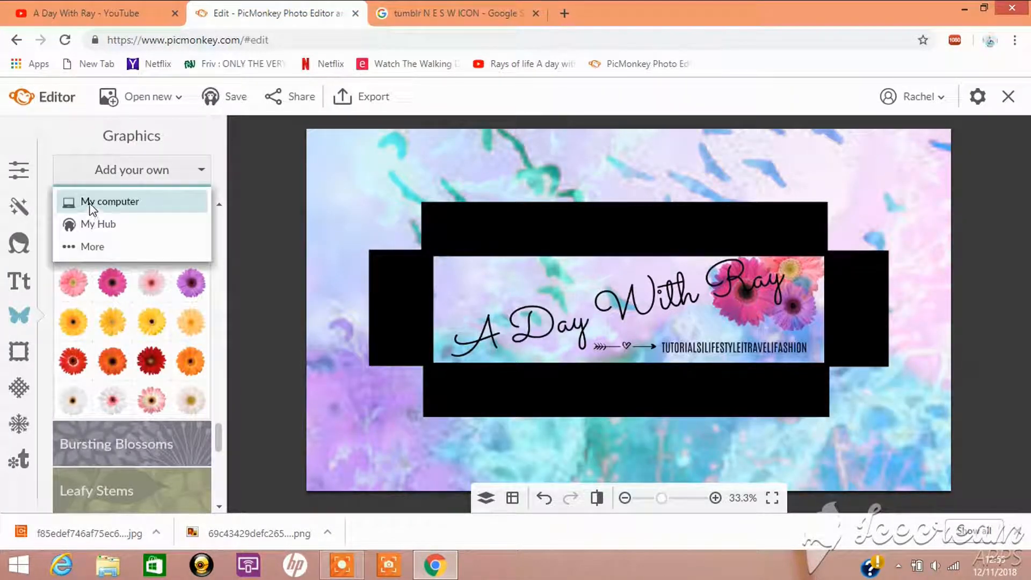
left_click(93, 203)
left_click(85, 246)
left_click(271, 180)
left_click(376, 338)
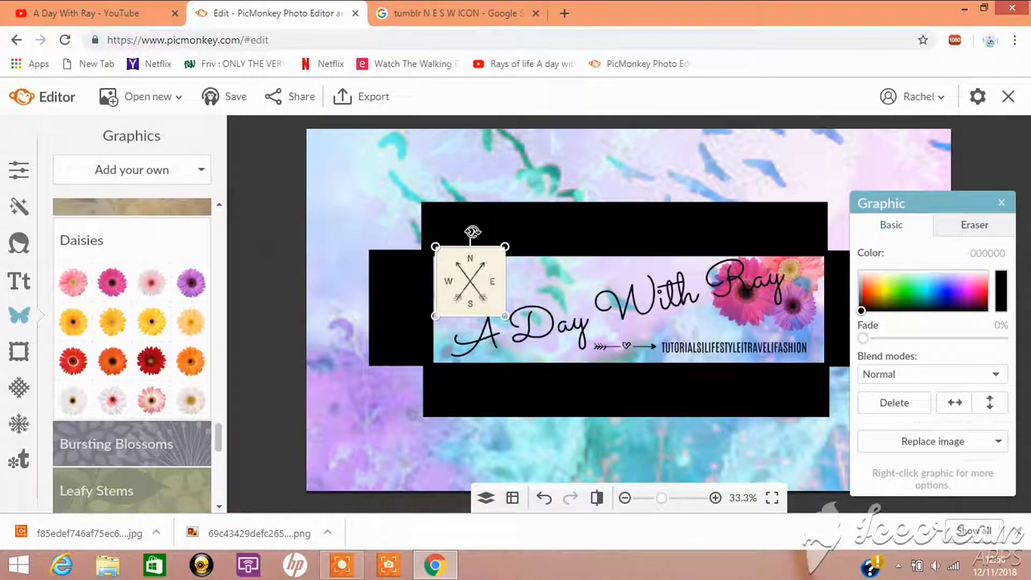
left_click_drag(473, 232, 454, 230)
left_click(709, 314)
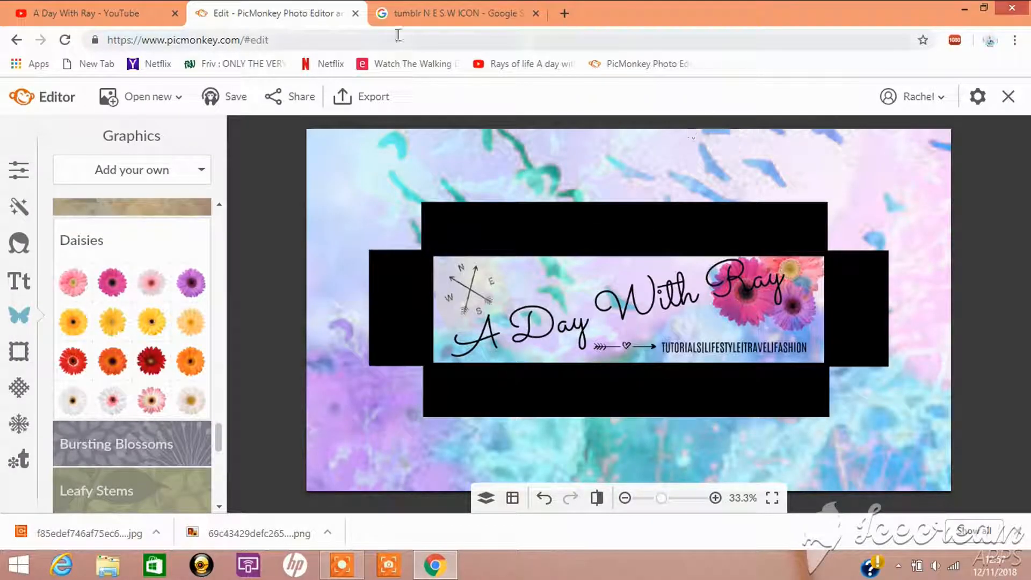
Search Google Images for large "tumblr wallpaper" pictures and browse for a colourful background.
left_click(463, 13)
scroll(597, 282, "up", 6)
double_click(279, 114)
key("ctrl+a")
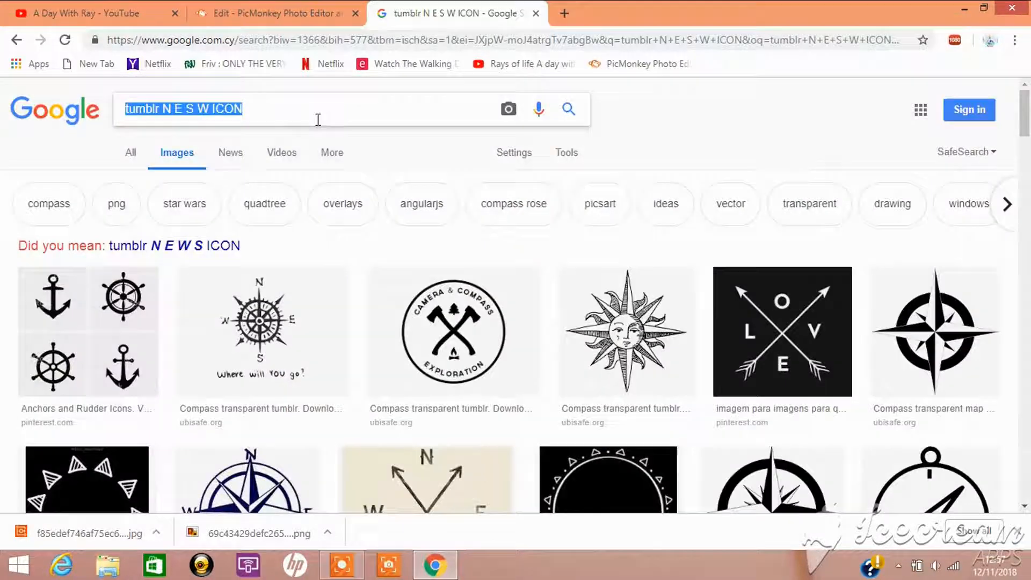
type("W")
key("BackSpace")
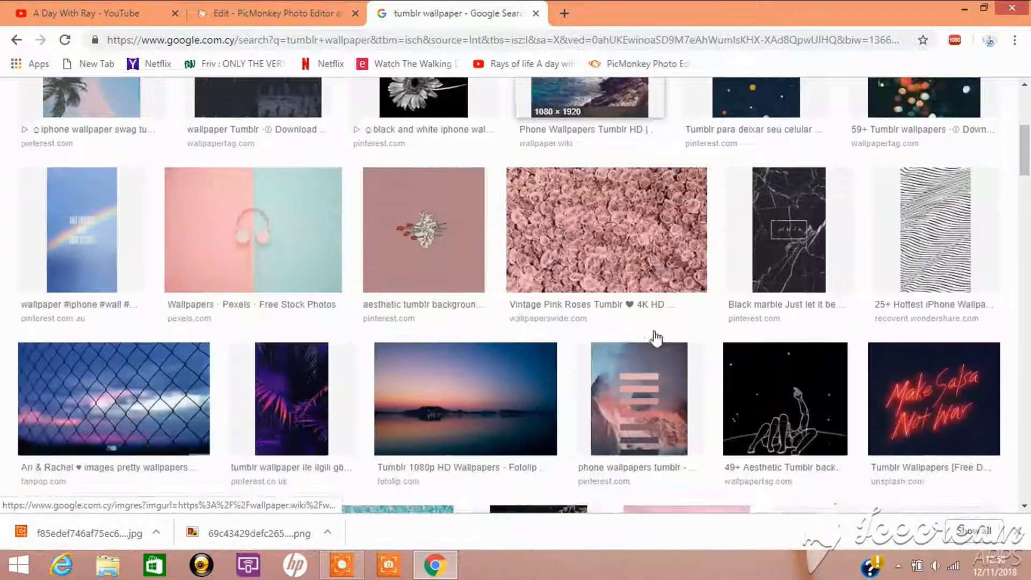
scroll(654, 329, "down", 2)
scroll(657, 337, "down", 12)
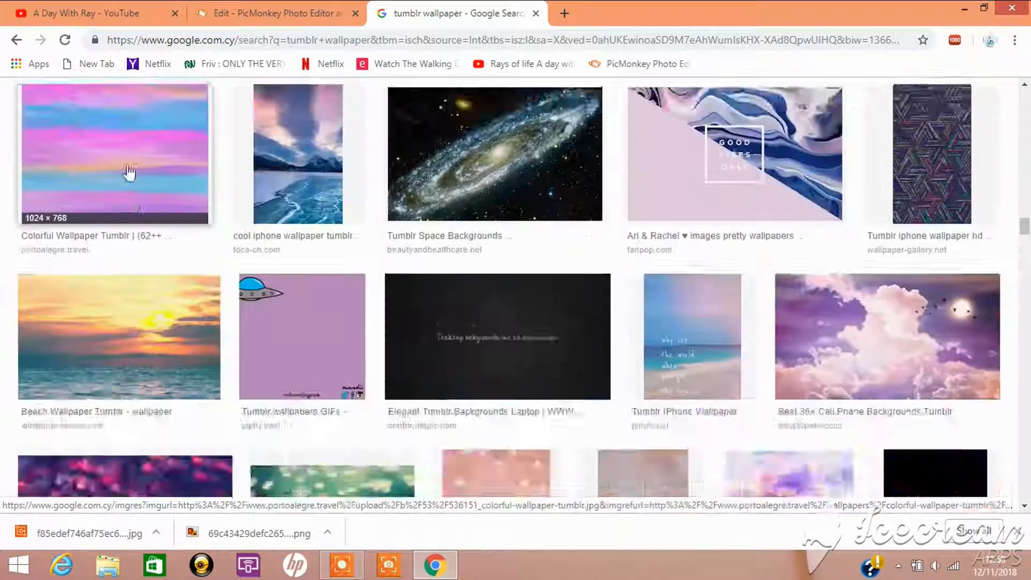
Open the pink, blue and purple striped "Colorful Wallpaper Tumblr" picture and save it to the Desktop as the JPEG "images (2)".
left_click(131, 173)
right_click(333, 349)
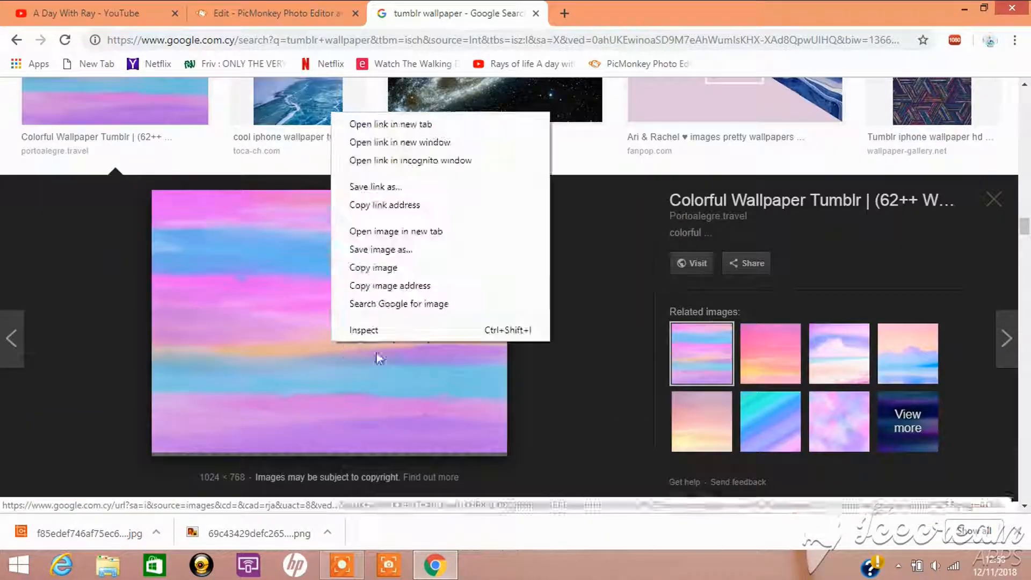
left_click(390, 251)
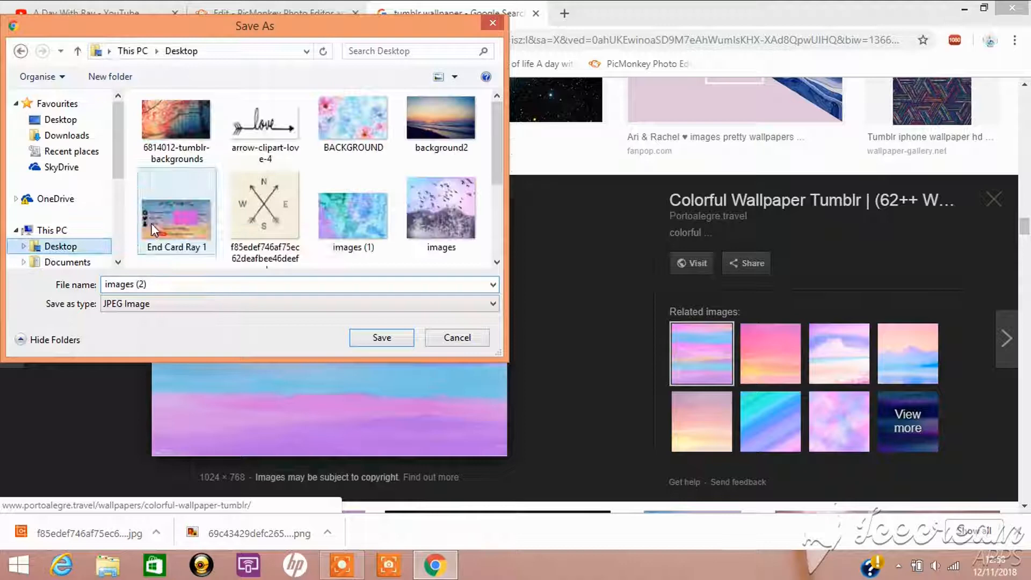
left_click(371, 338)
Switch to PicMonkey, add the saved striped wallpaper from the computer as a graphic and enlarge it to cover the whole banner.
left_click(274, 13)
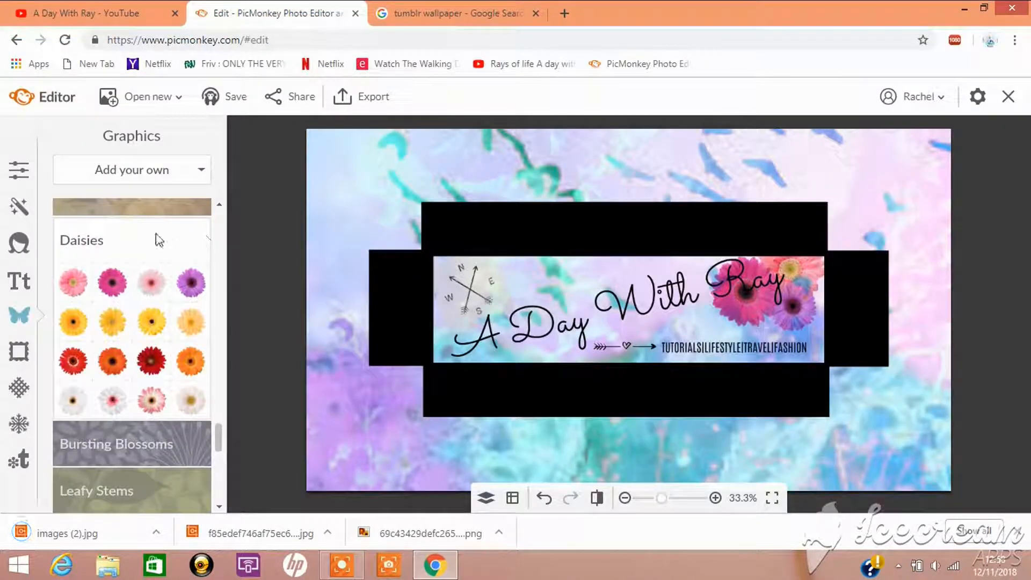
left_click(101, 171)
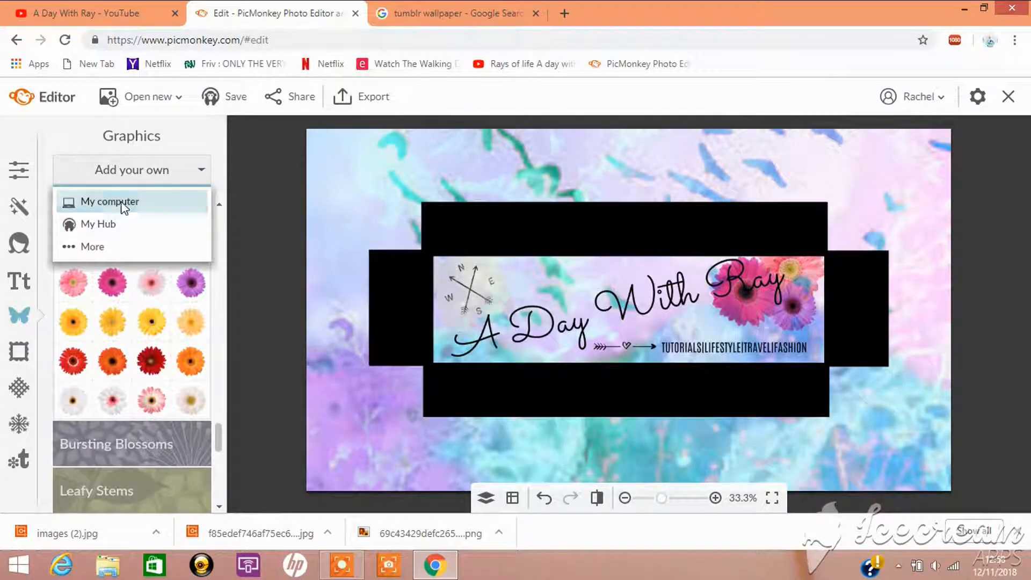
left_click(89, 201)
left_click(371, 338)
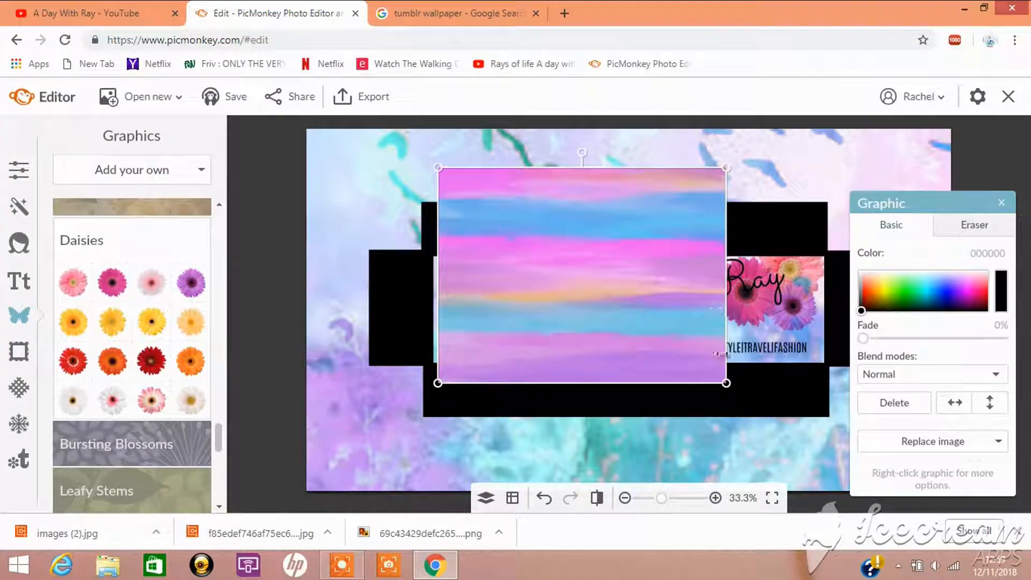
left_click_drag(716, 378, 923, 529)
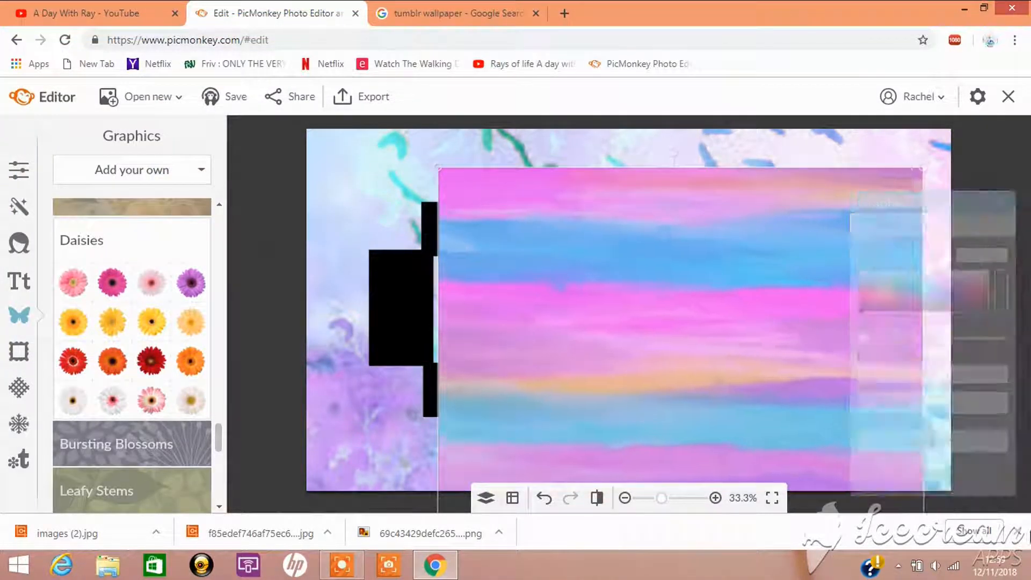
Preview blend modes for the striped wallpaper and set it to Darken.
left_click(932, 375)
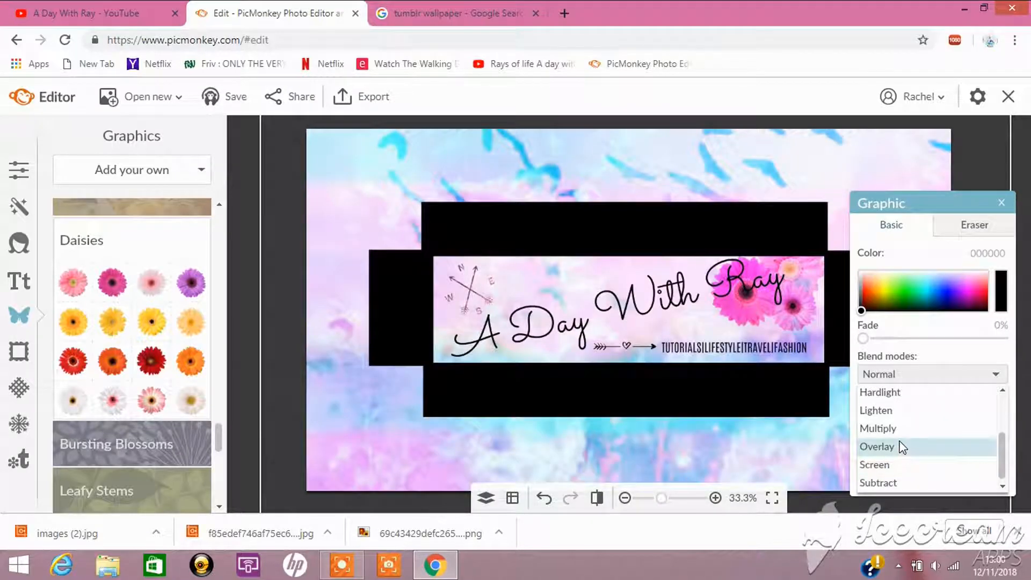
scroll(900, 410, "up", 1)
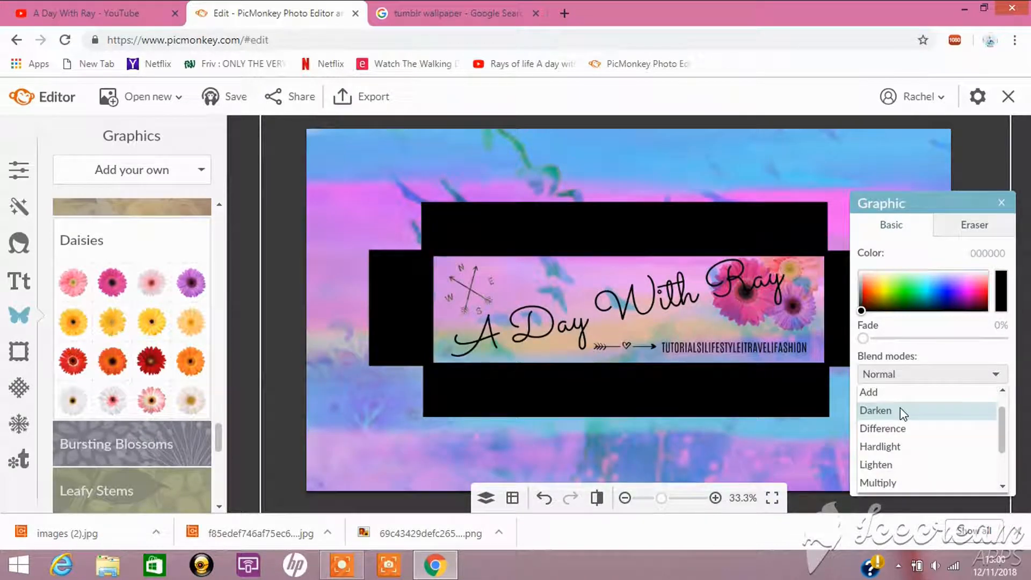
left_click(900, 410)
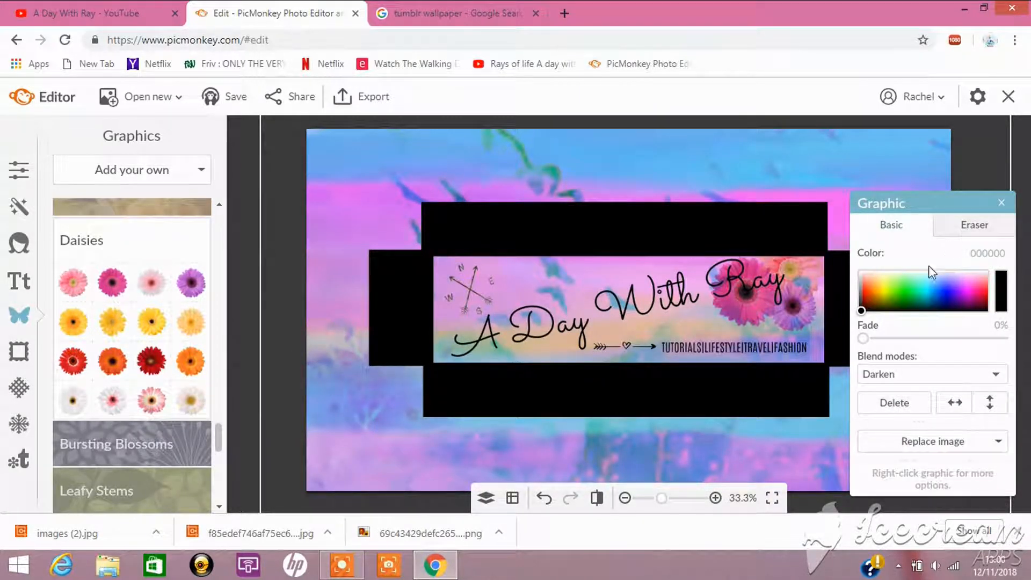
Delete the four black guide rectangles surrounding the title's safe area from the banner.
left_click(604, 234)
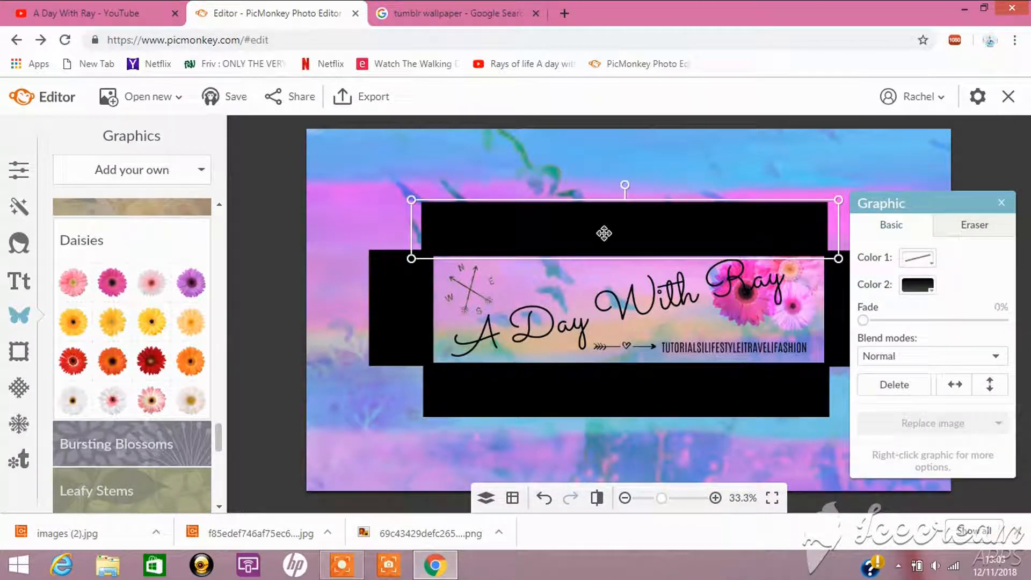
right_click(638, 235)
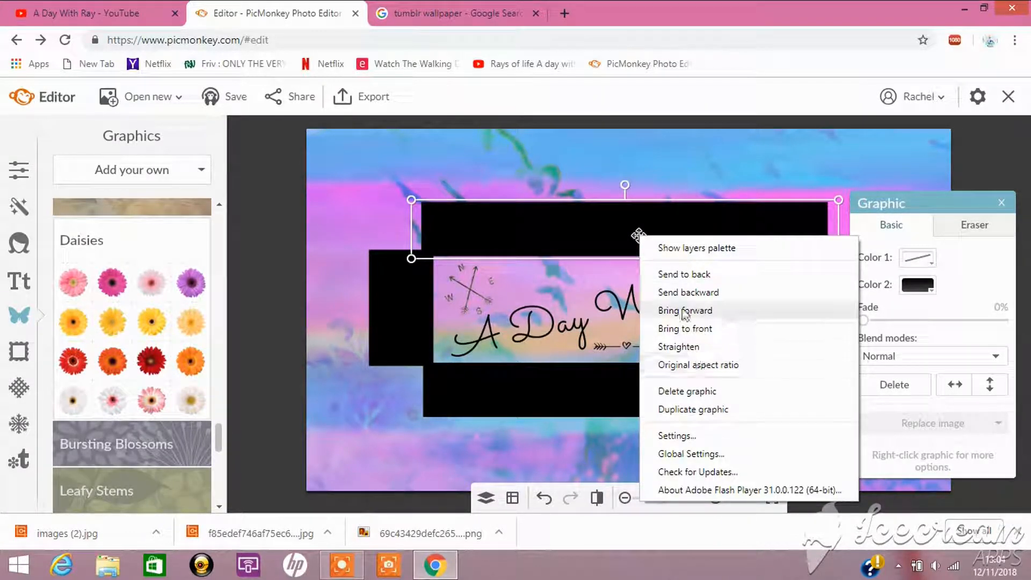
left_click(687, 391)
right_click(400, 317)
left_click(441, 205)
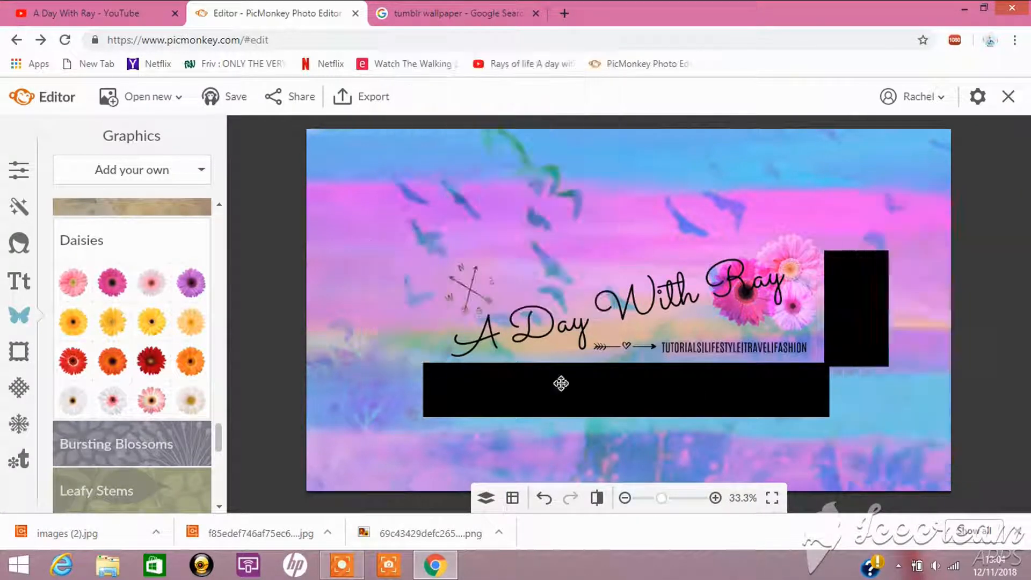
right_click(585, 387)
left_click(653, 276)
right_click(891, 320)
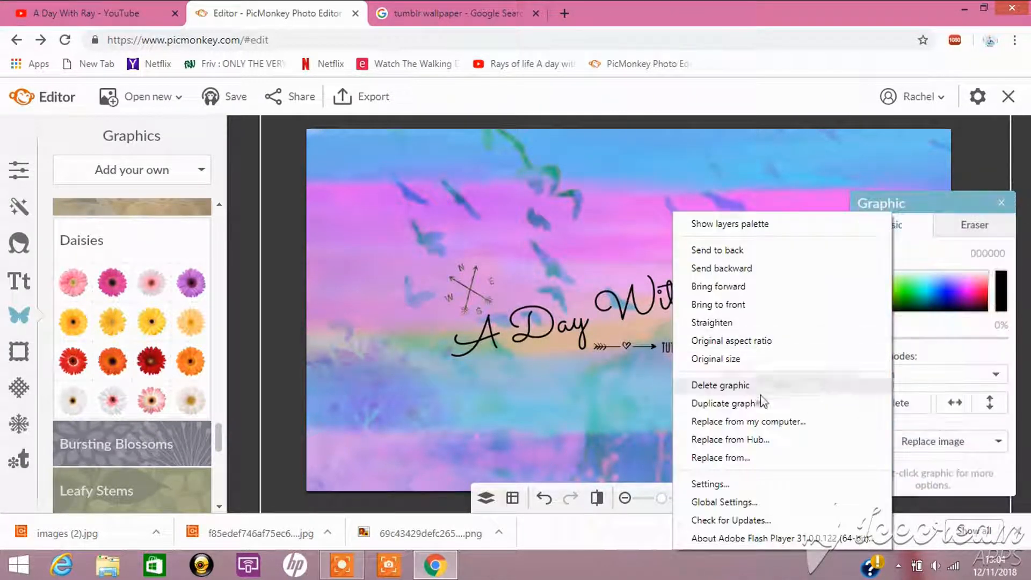
key("Escape")
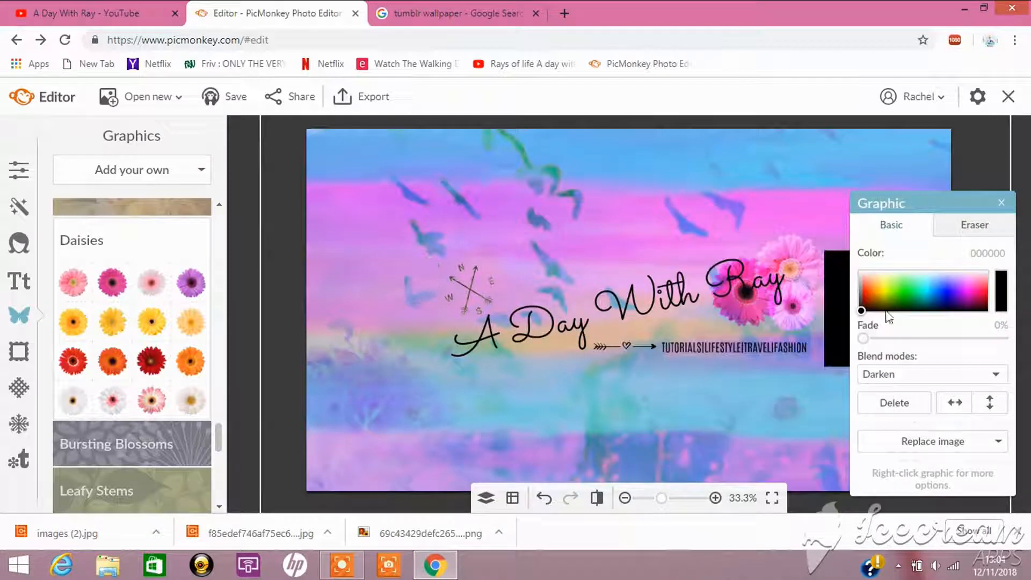
left_click(1001, 203)
right_click(827, 257)
left_click(857, 426)
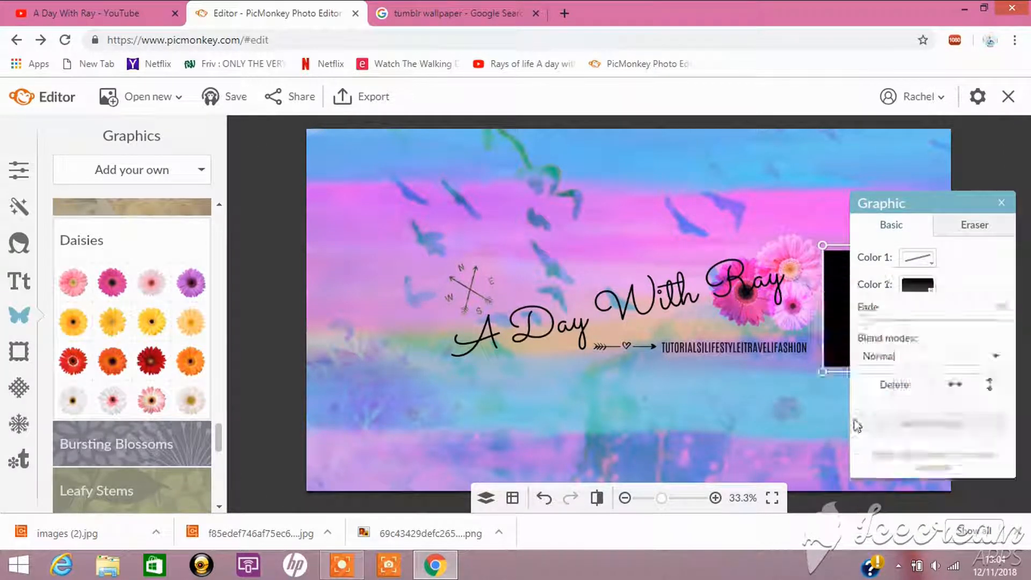
Export the banner to the Desktop as a 2560 x 1440 px JPEG named "Banner for youtube".
left_click(352, 100)
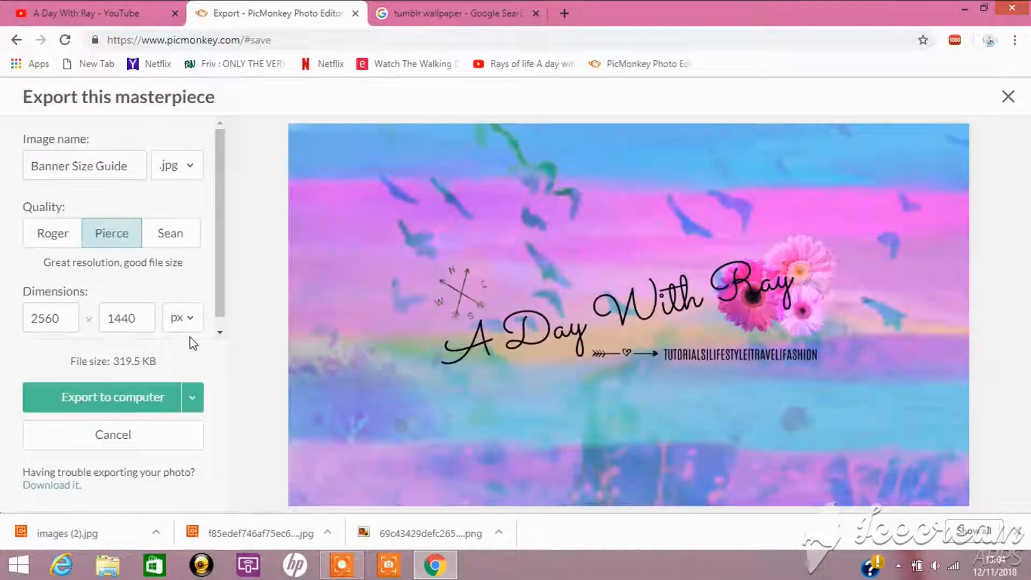
left_click(113, 397)
type("Banner for youtube")
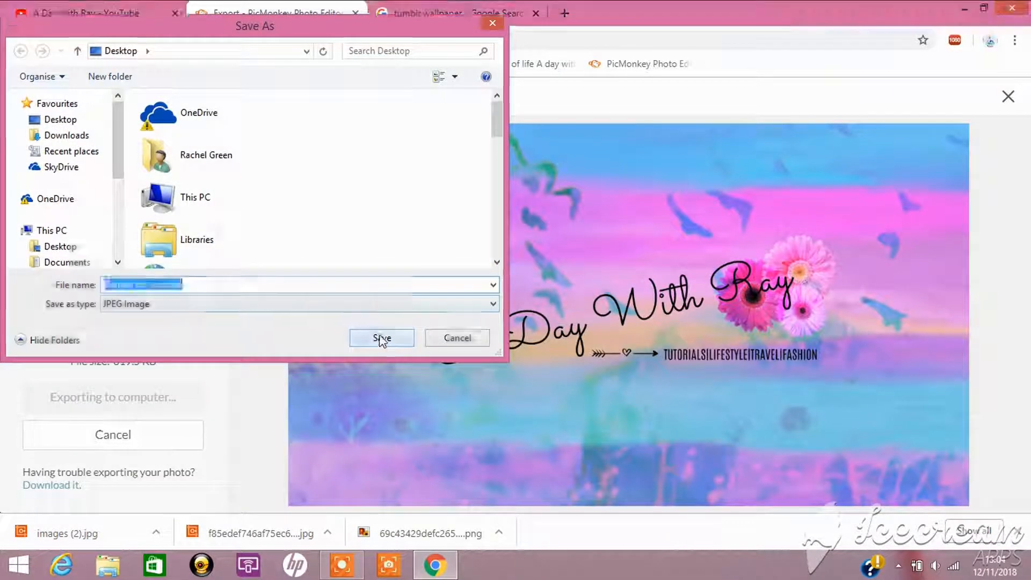
left_click(382, 337)
Switch to the YouTube channel page, upload "Banner for youtube" from the Desktop as the channel art and apply it.
left_click(148, 16)
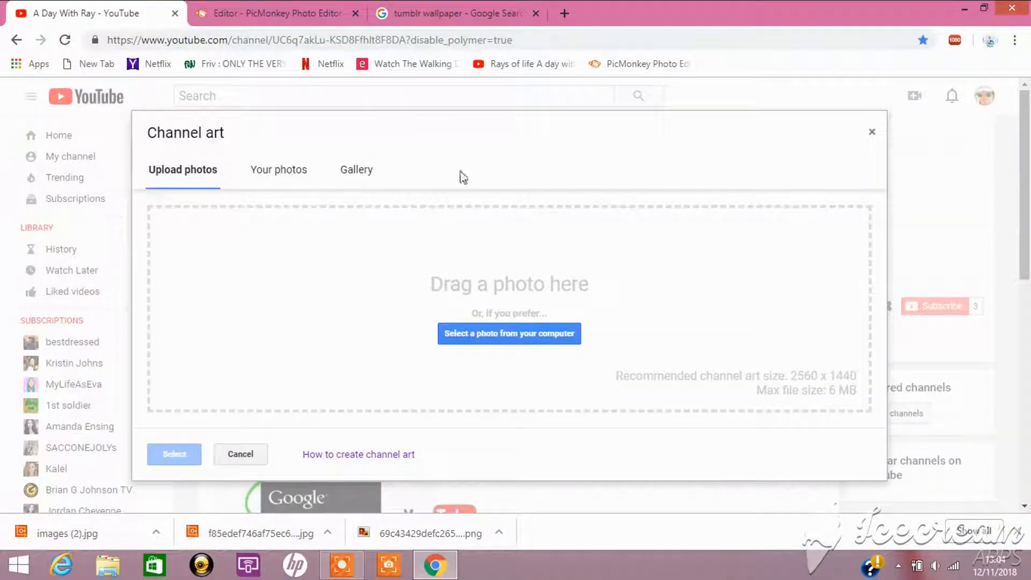
left_click(498, 343)
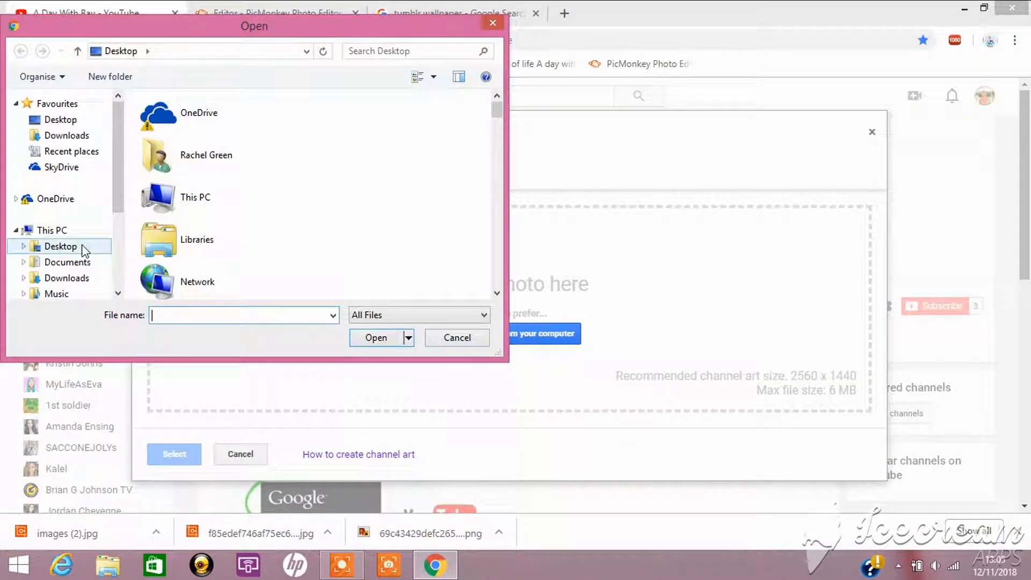
left_click(61, 246)
left_click(256, 175)
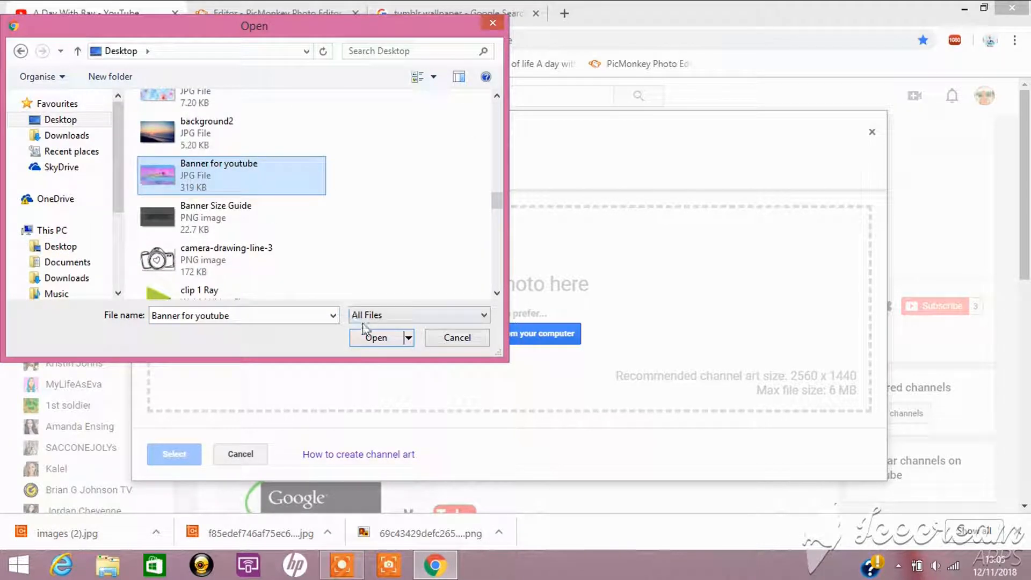
left_click(377, 338)
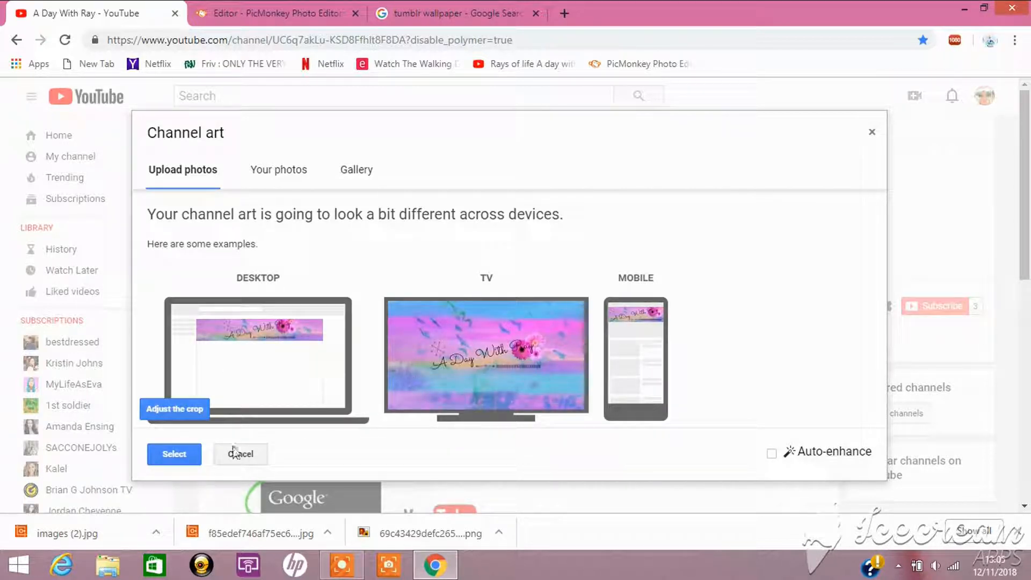
left_click(177, 457)
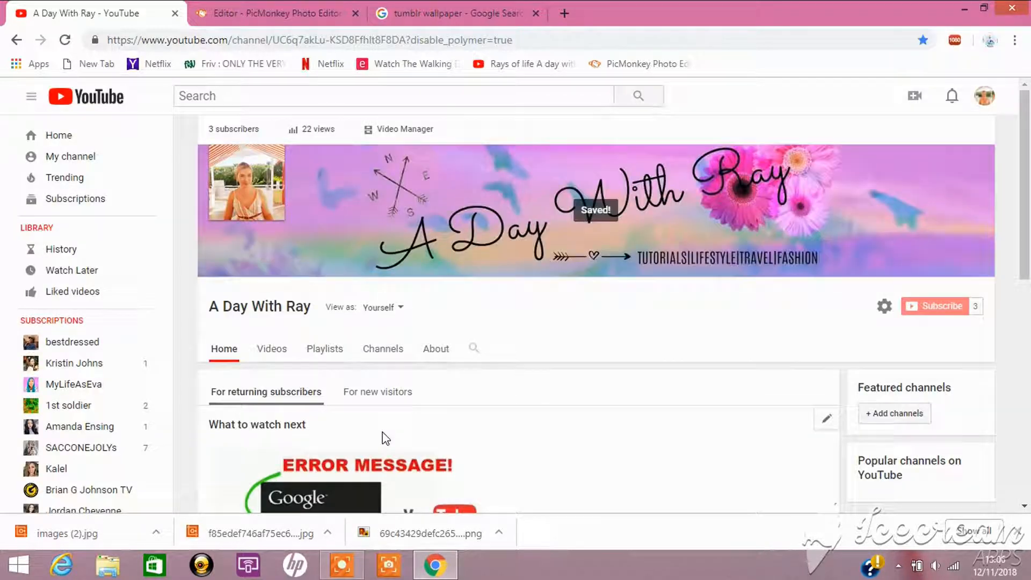